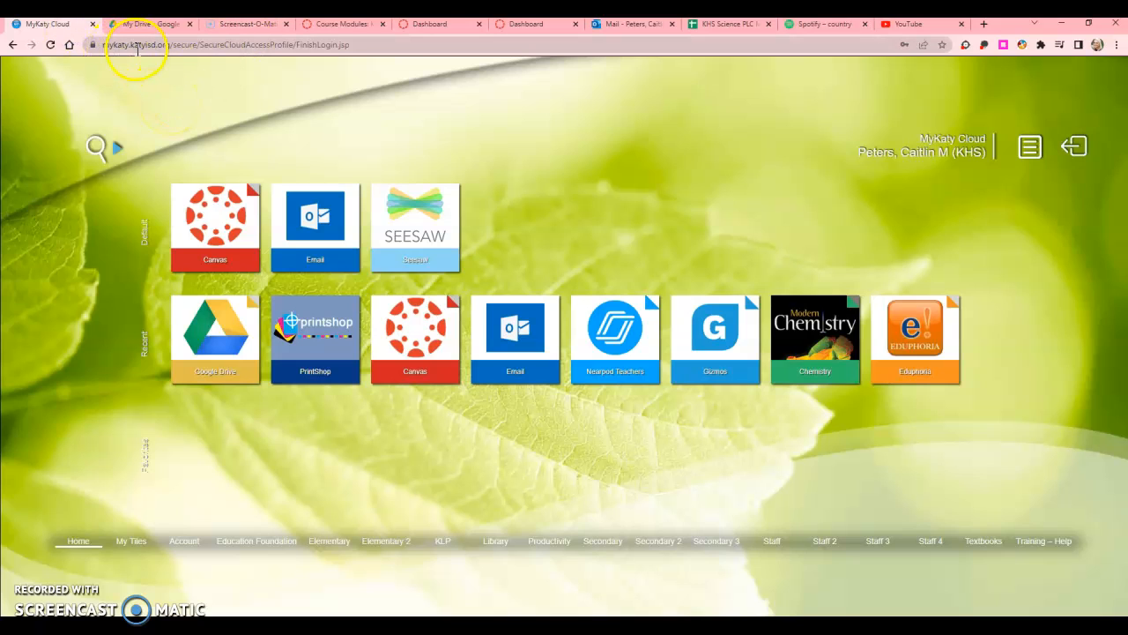
Search the MyKaty applications for "near" and open Nearpod Teachers
{"action": "left_click", "coordinate": [99, 138]}
{"action": "type", "text": "near"}
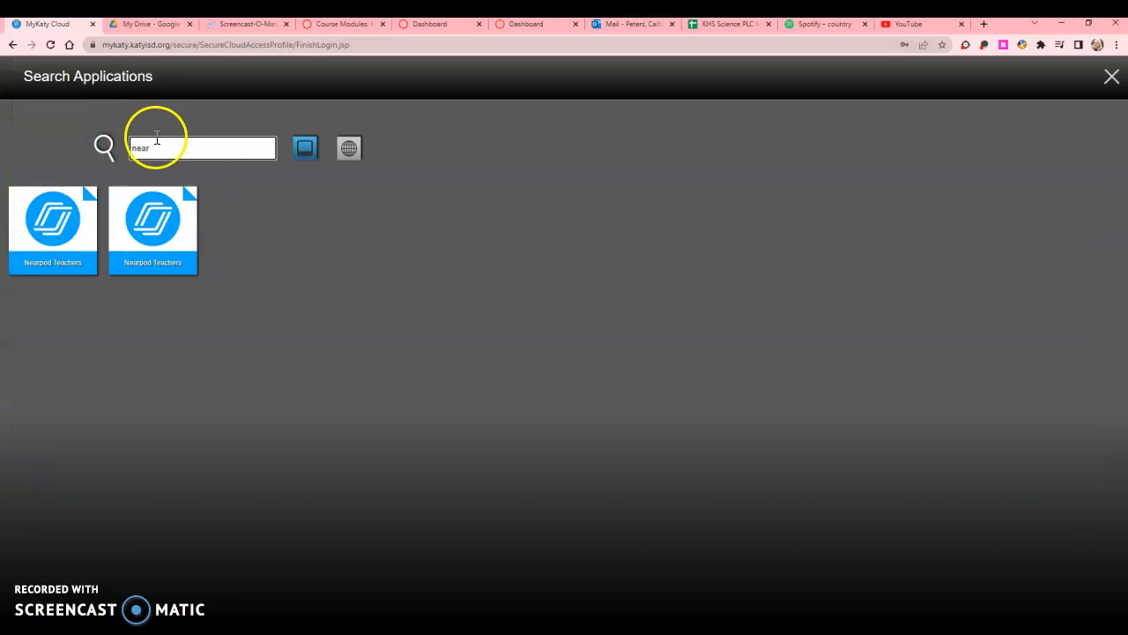
{"action": "left_click", "coordinate": [68, 244]}
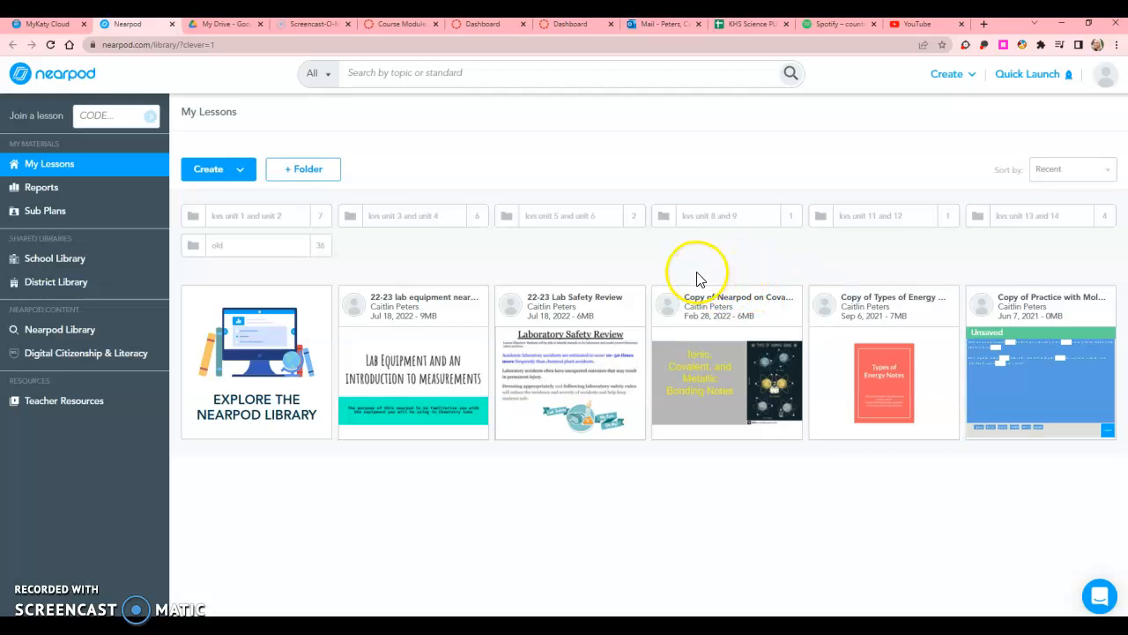
Switch to Google Drive and create a new blank Google Slides presentation
{"action": "left_click", "coordinate": [230, 27]}
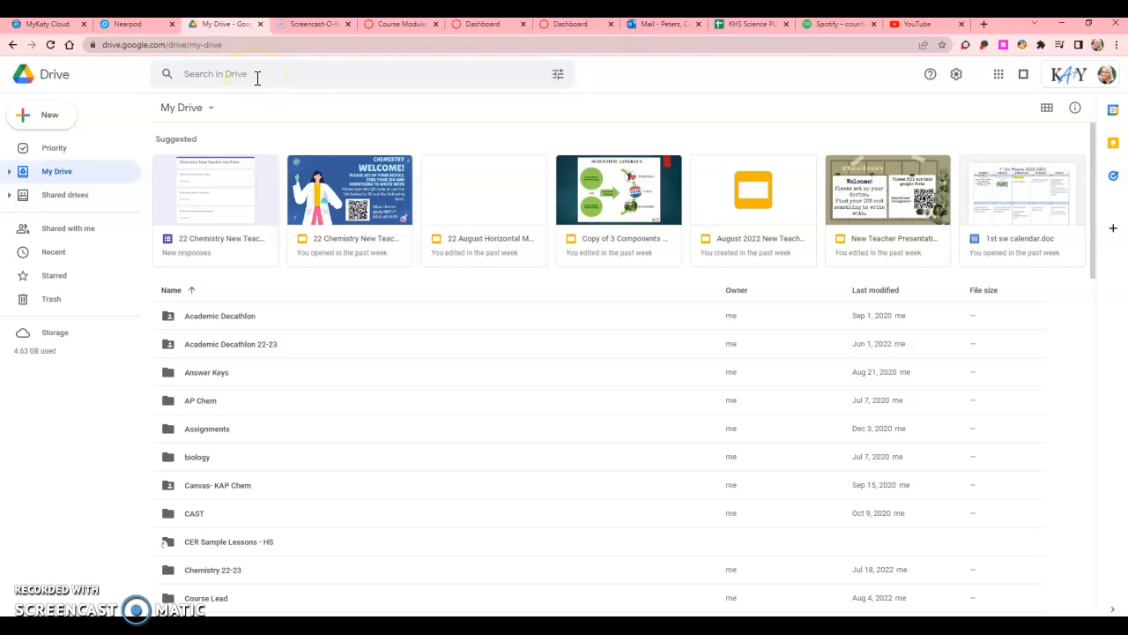
{"action": "left_click", "coordinate": [62, 119]}
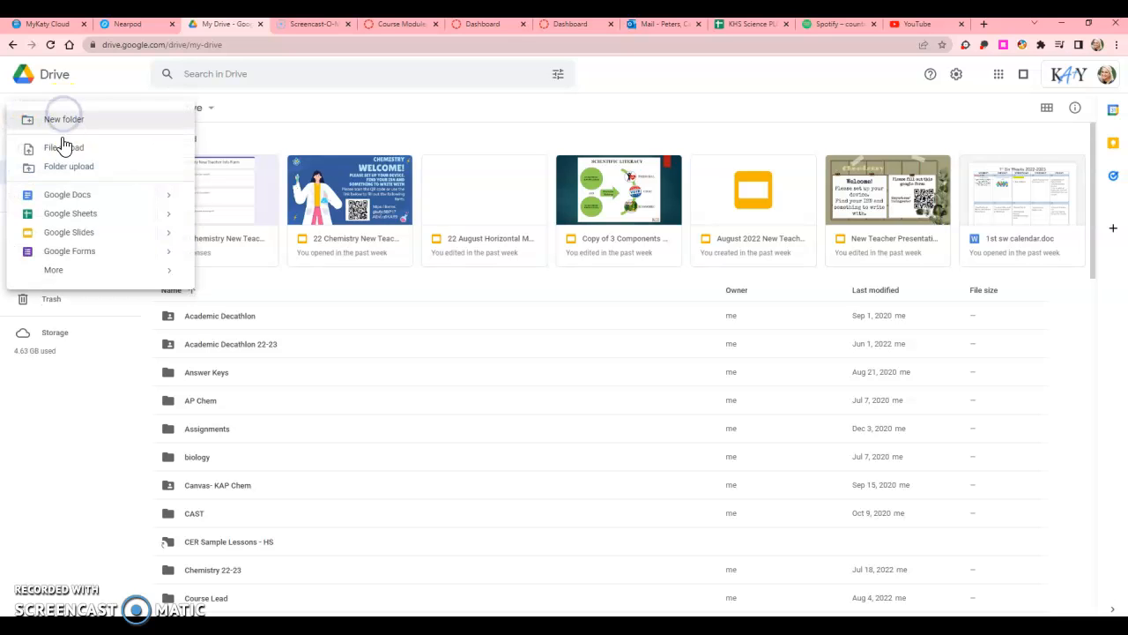
{"action": "left_click", "coordinate": [78, 238]}
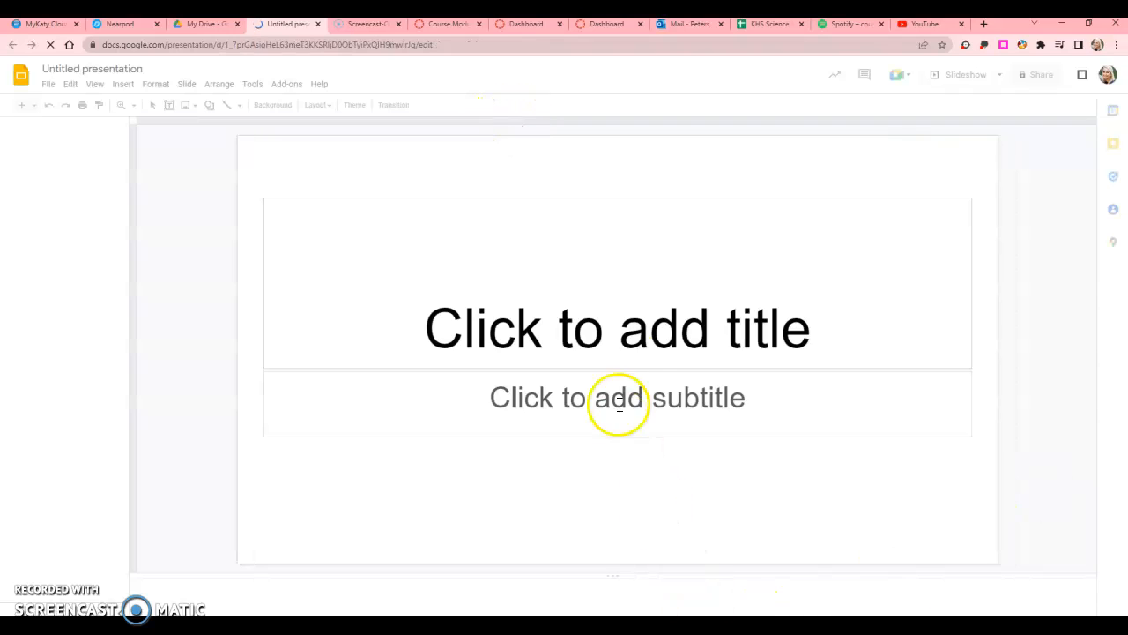
Dismiss the theme suggestions and enter "Hello this is practice" as the title on the first slide
{"action": "left_click", "coordinate": [643, 333]}
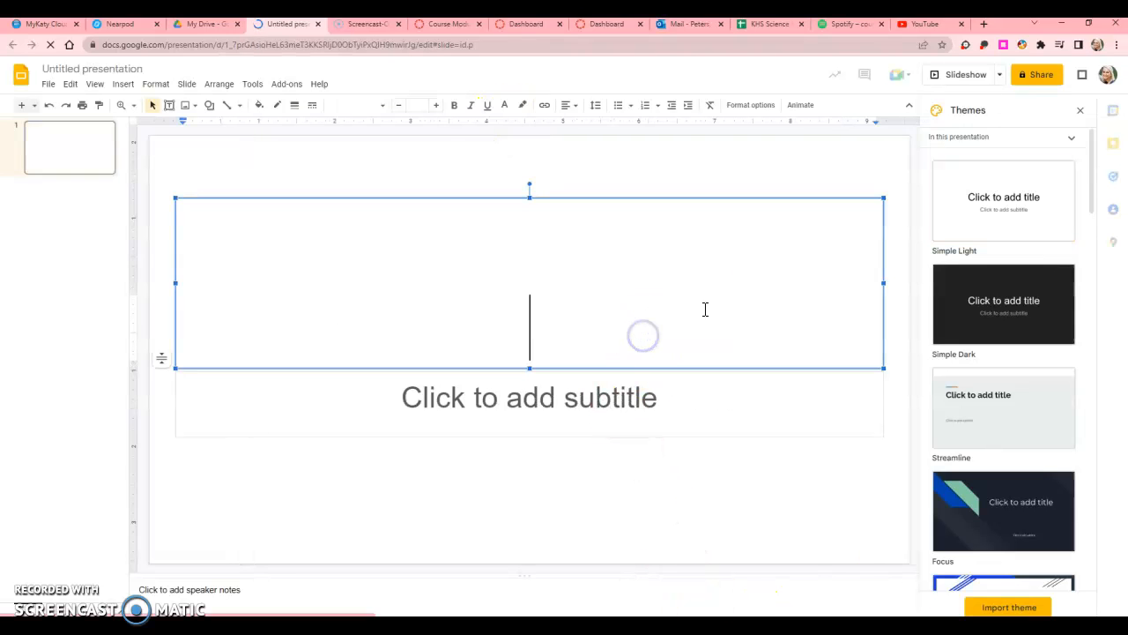
{"action": "left_click", "coordinate": [1080, 110]}
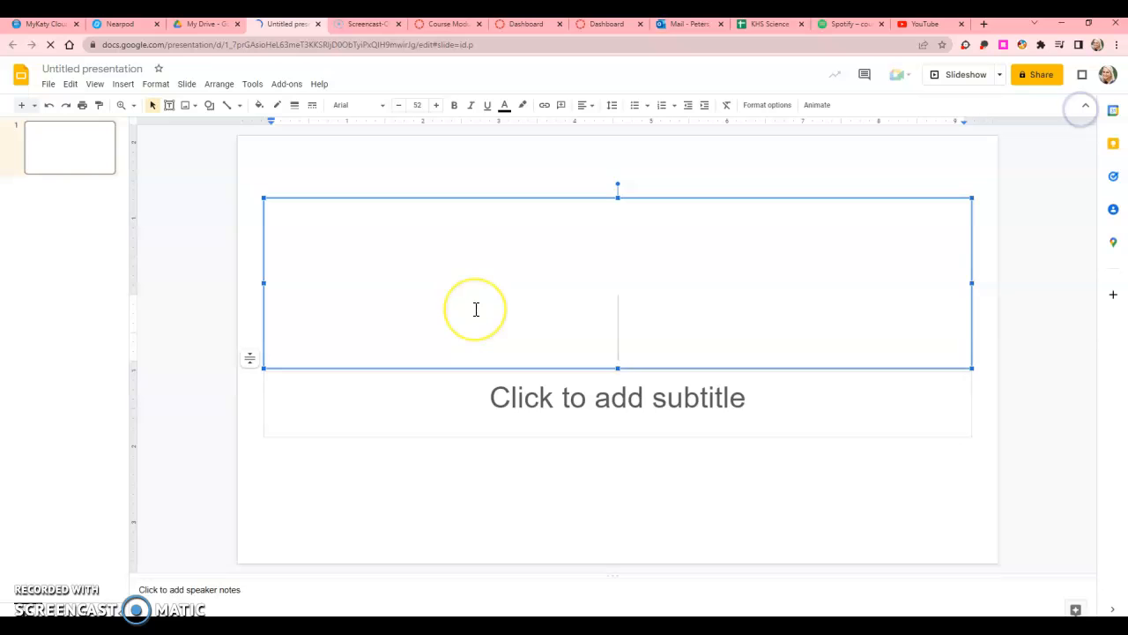
{"action": "type", "text": "Hello thi"}
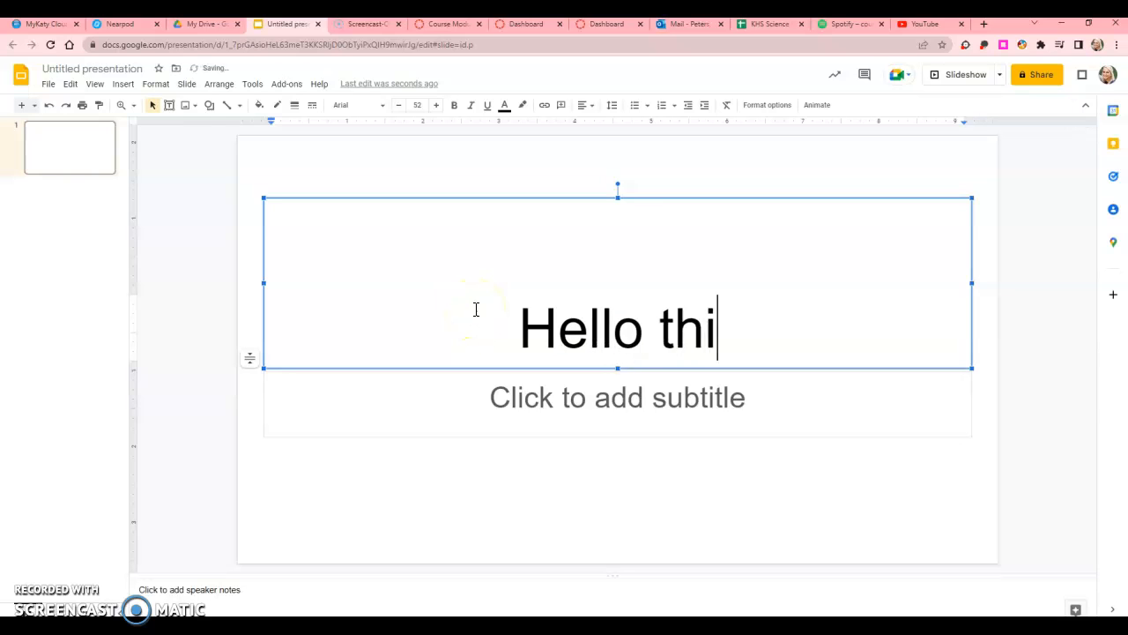
{"action": "type", "text": "s is practice"}
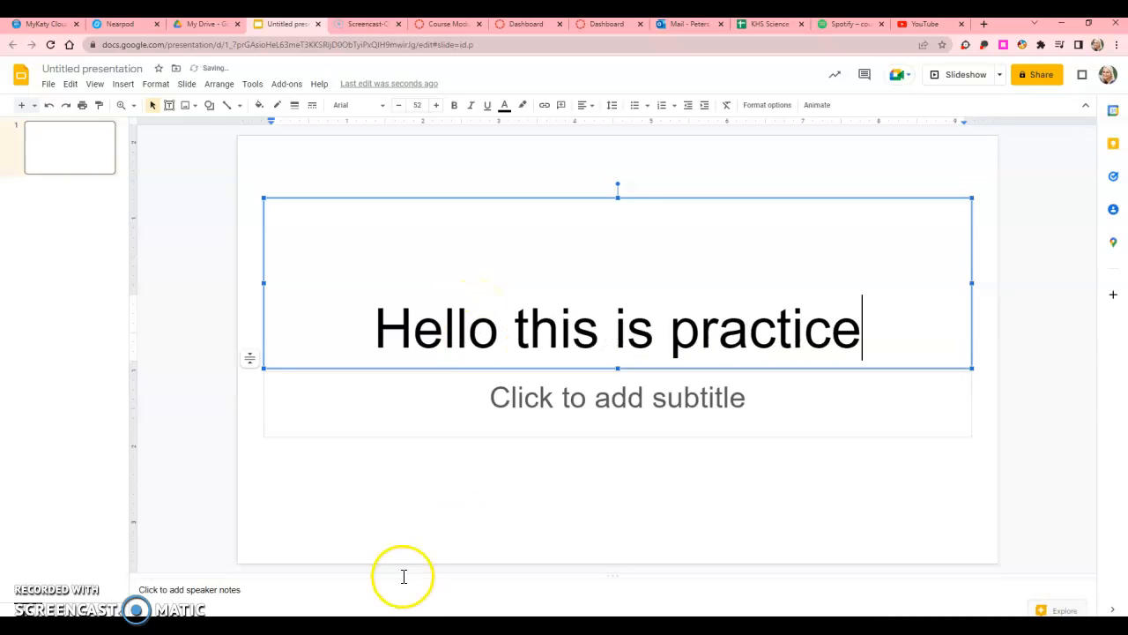
{"action": "left_click", "coordinate": [393, 533]}
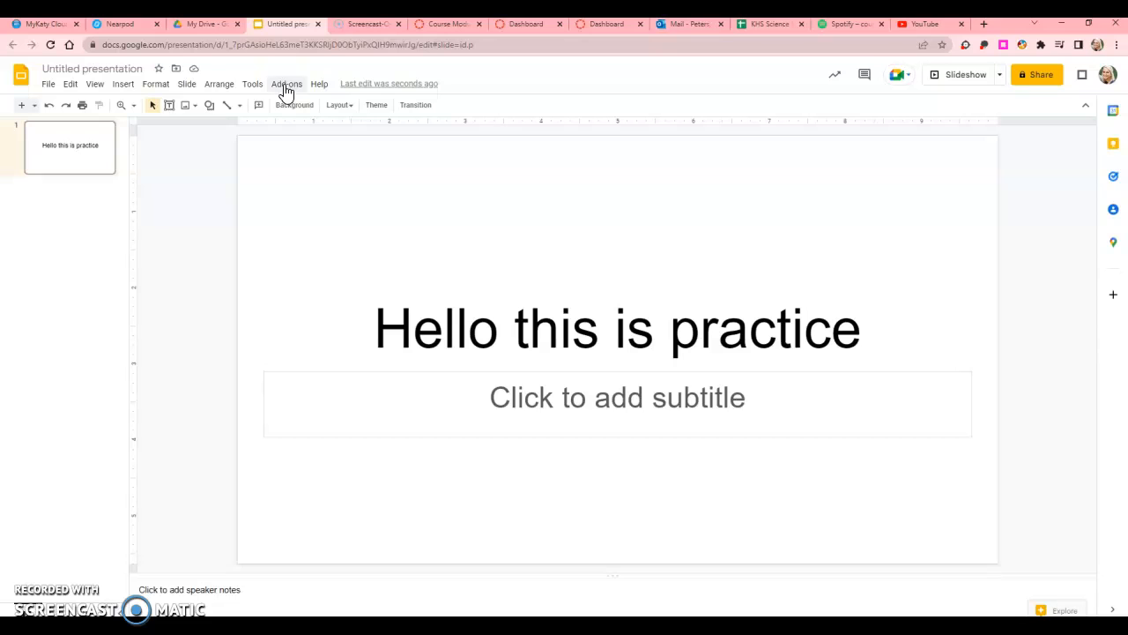
Open the Nearpod add-on in the presentation, glance at the My Lessons page in Nearpod, and return to the slides
{"action": "left_click", "coordinate": [285, 85]}
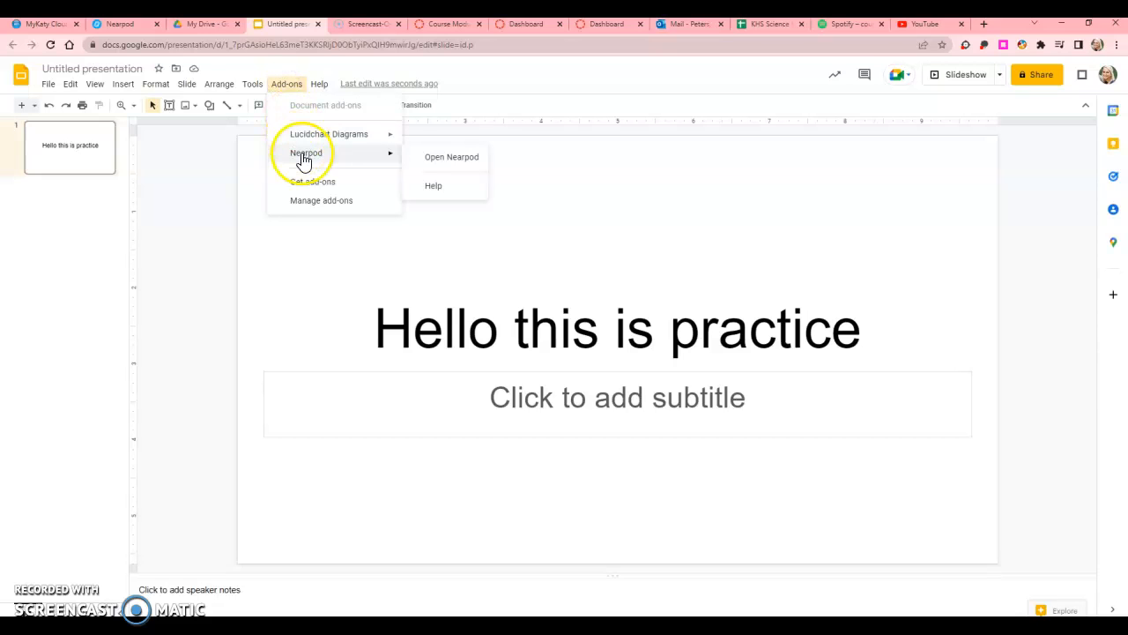
{"action": "left_click", "coordinate": [436, 160]}
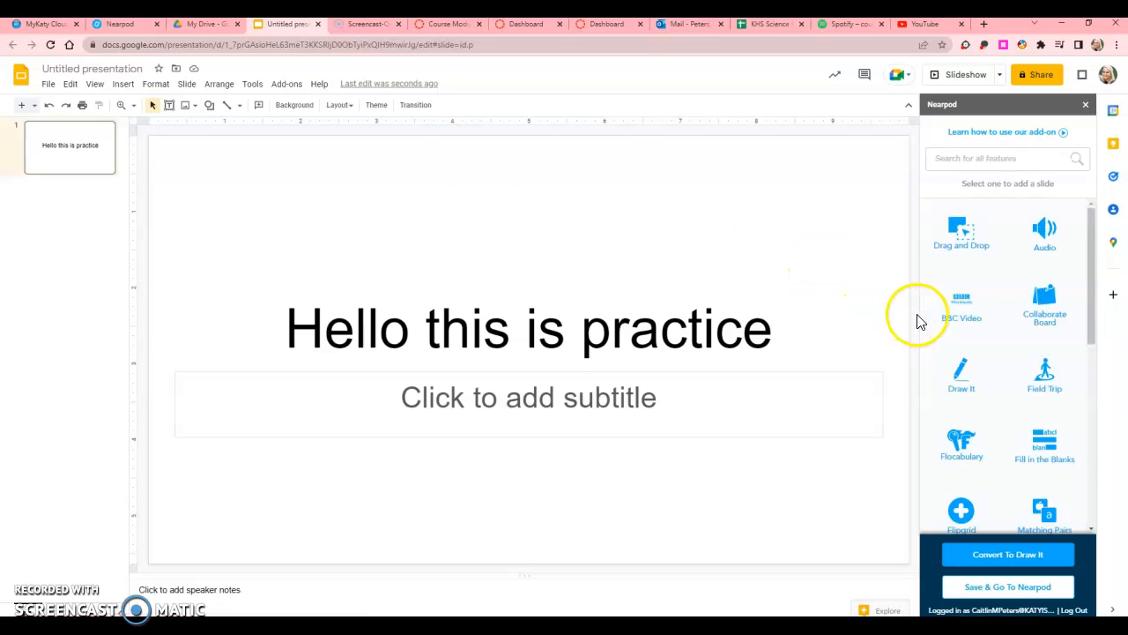
{"action": "left_click", "coordinate": [117, 26]}
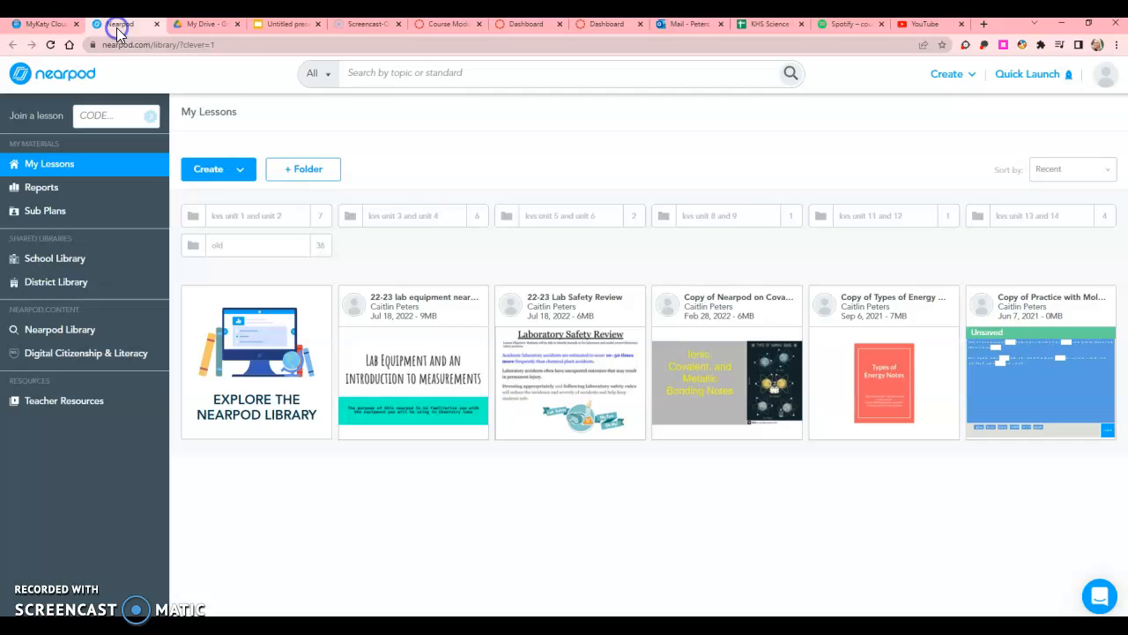
{"action": "left_click", "coordinate": [269, 24]}
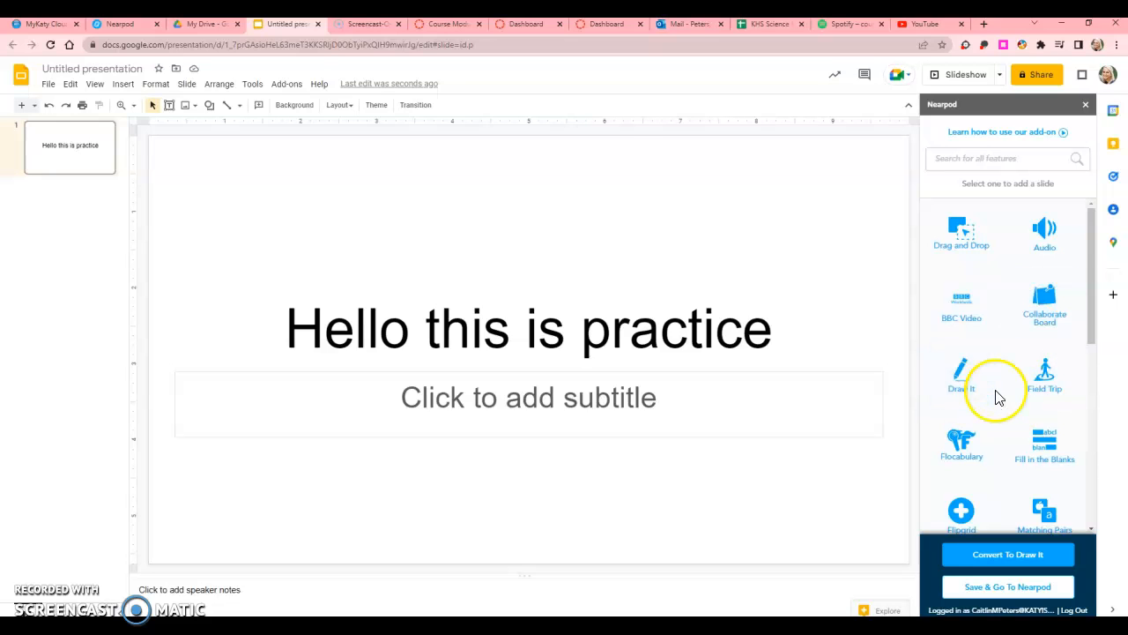
Insert a Nearpod PhET Simulation slide with the mixed-number fraction levels after the title slide
{"action": "scroll", "coordinate": [1000, 392], "scroll_direction": "down", "scroll_amount": 2}
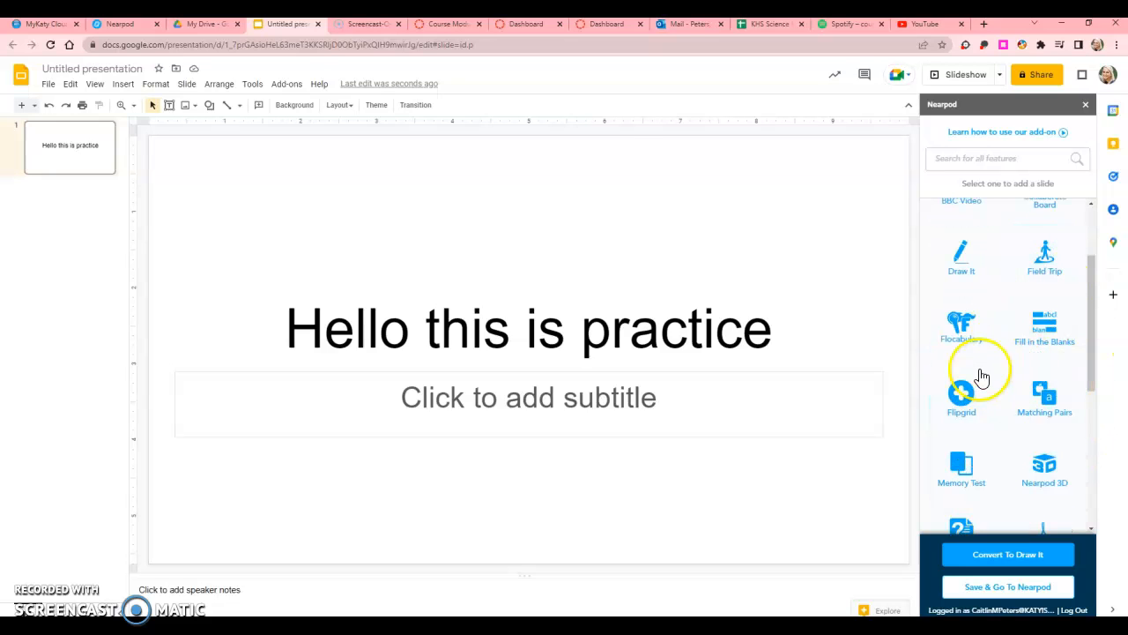
{"action": "scroll", "coordinate": [980, 397], "scroll_direction": "down", "scroll_amount": 2}
{"action": "scroll", "coordinate": [1040, 388], "scroll_direction": "down", "scroll_amount": 3}
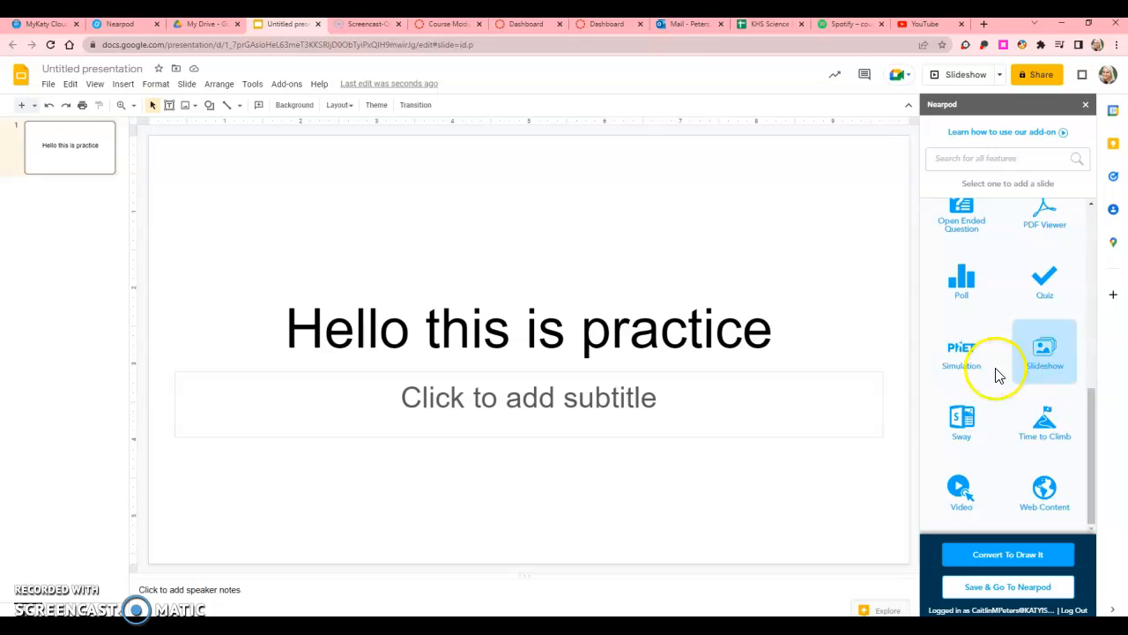
{"action": "left_click", "coordinate": [969, 382]}
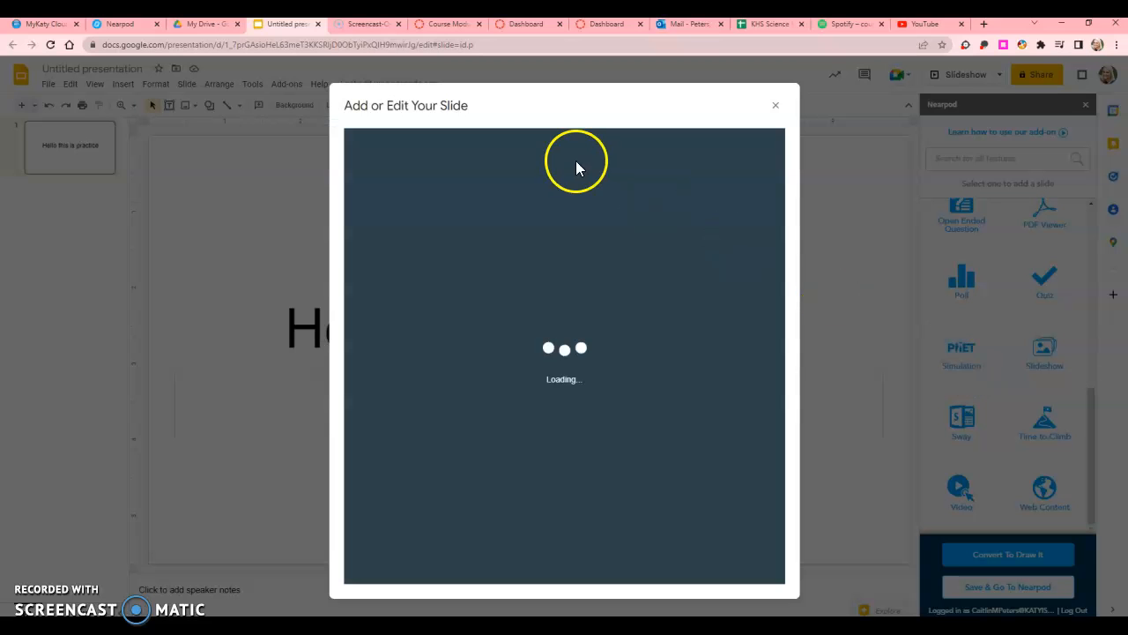
{"action": "left_click", "coordinate": [548, 268]}
{"action": "left_click", "coordinate": [733, 538]}
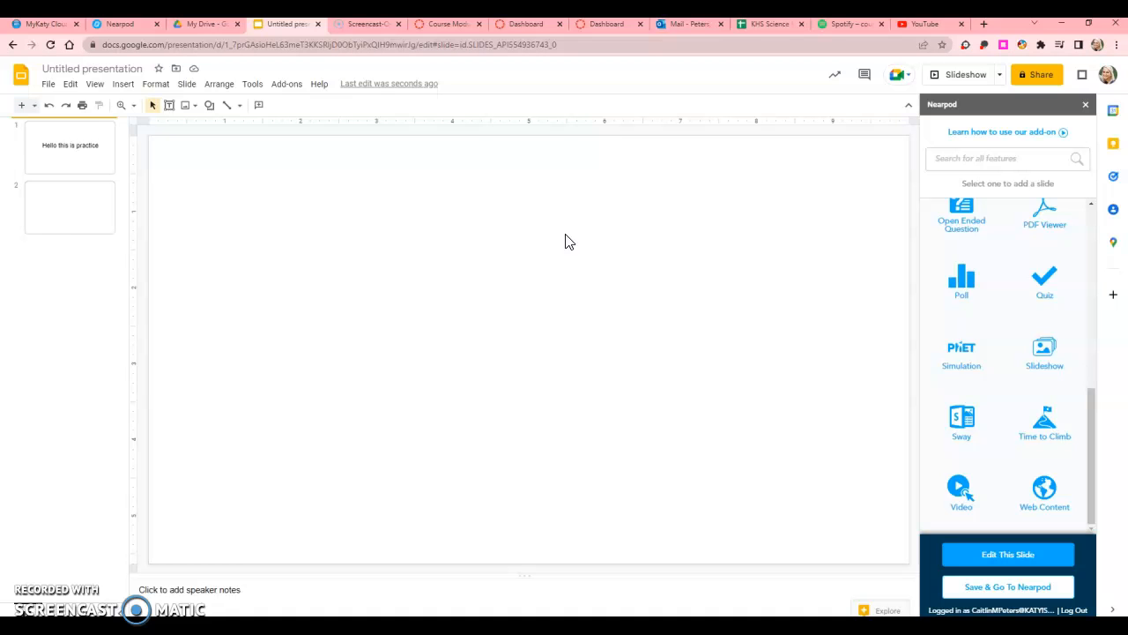
Check both slides, save the presentation as a Nearpod lesson, and close the duplicate Nearpod page
{"action": "left_click", "coordinate": [74, 158]}
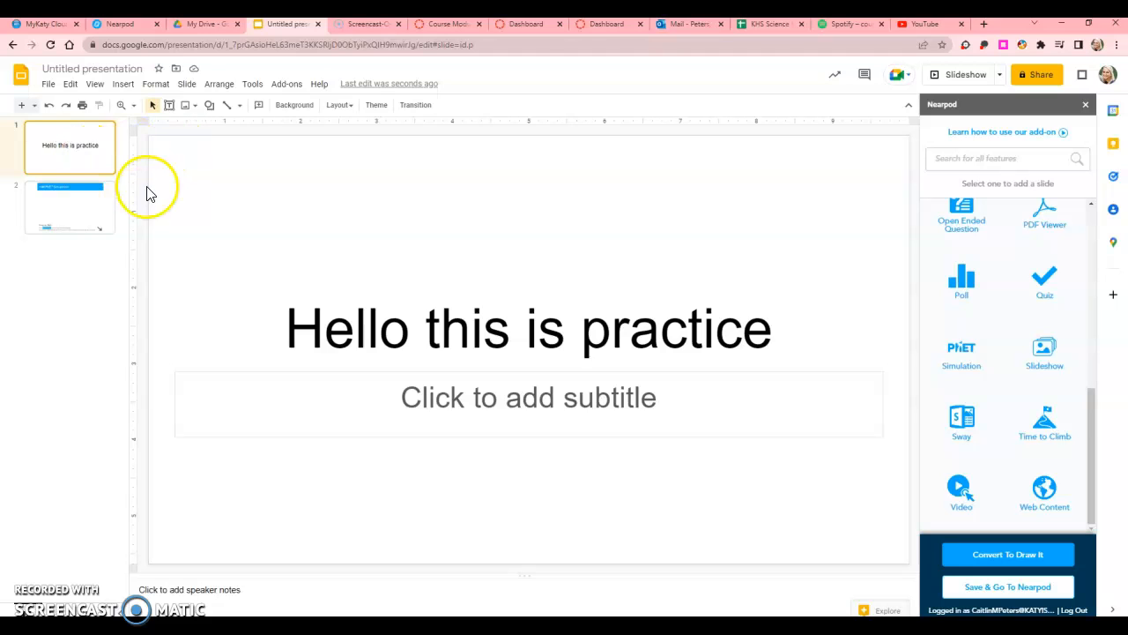
{"action": "left_click", "coordinate": [109, 202]}
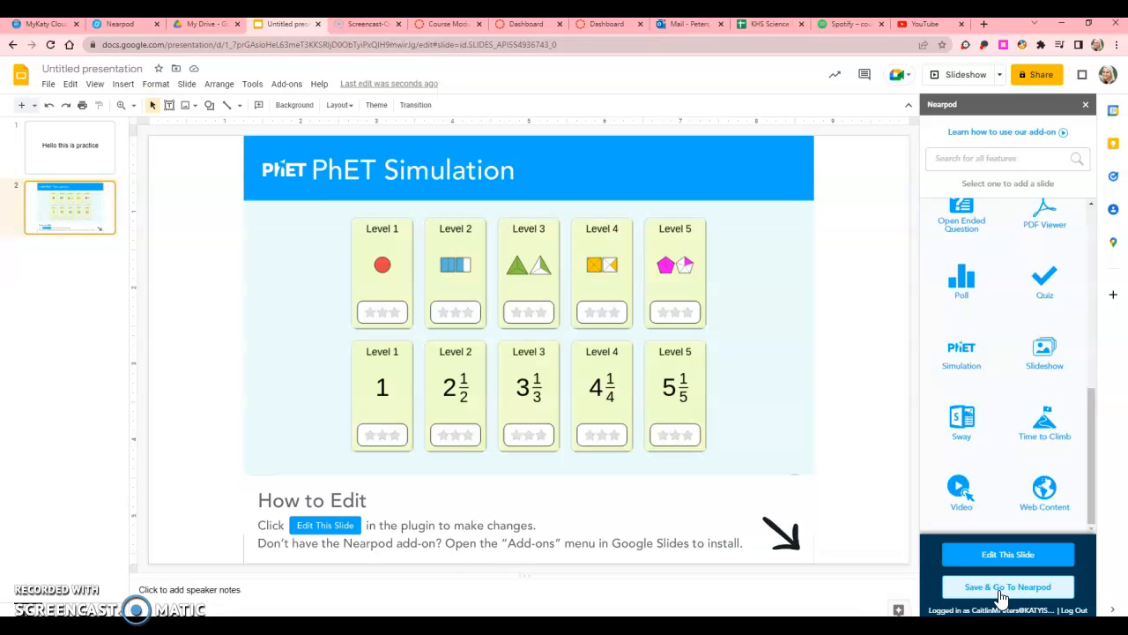
{"action": "left_click", "coordinate": [1001, 587]}
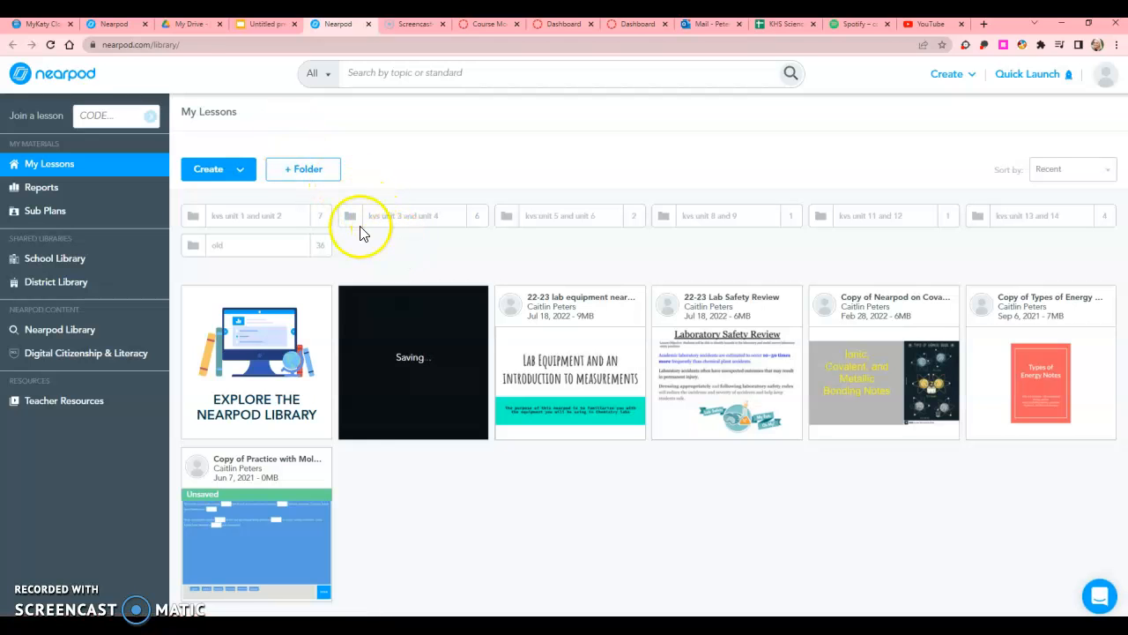
{"action": "left_click", "coordinate": [145, 25]}
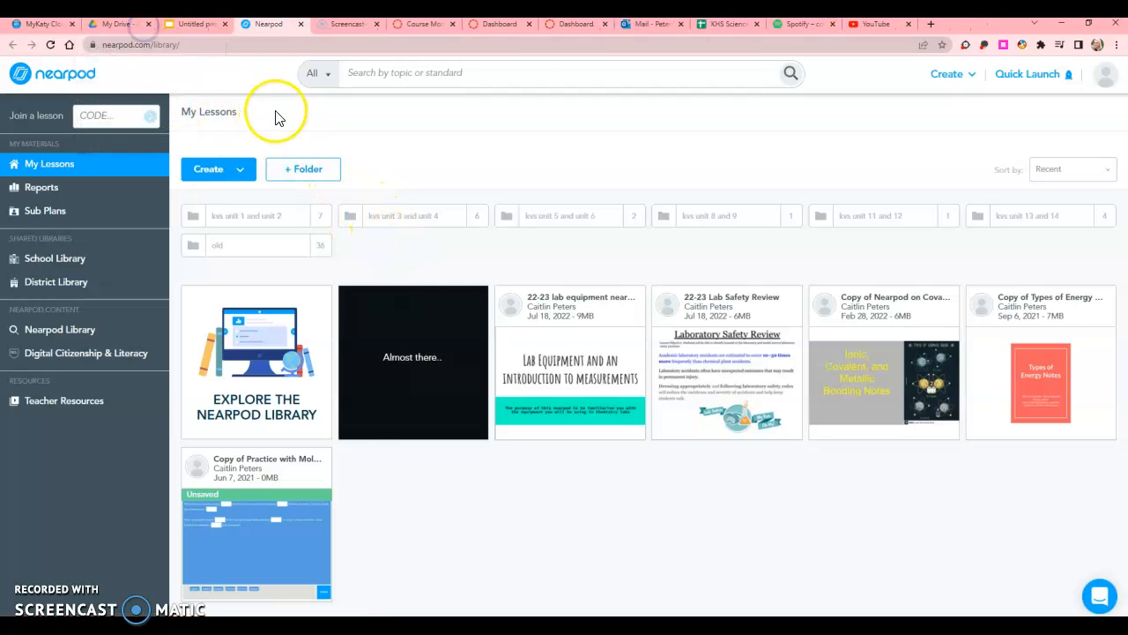
{"action": "mouse_move", "coordinate": [478, 390]}
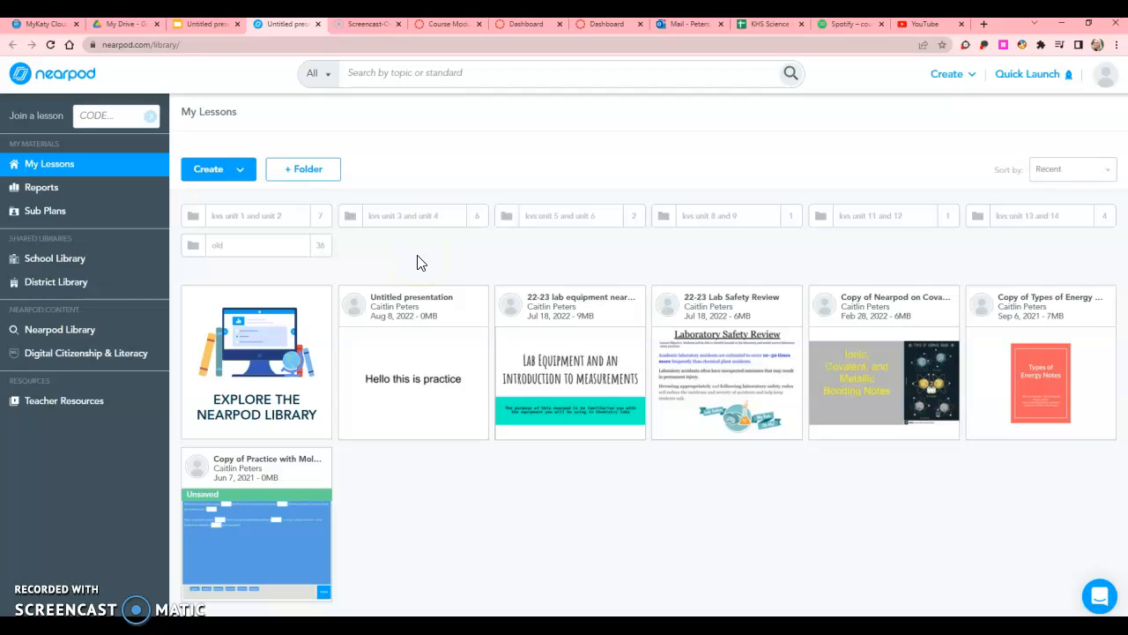
Review the title and PhET slides in Google Slides, and compare them with the saved lesson in Nearpod
{"action": "left_click", "coordinate": [202, 25]}
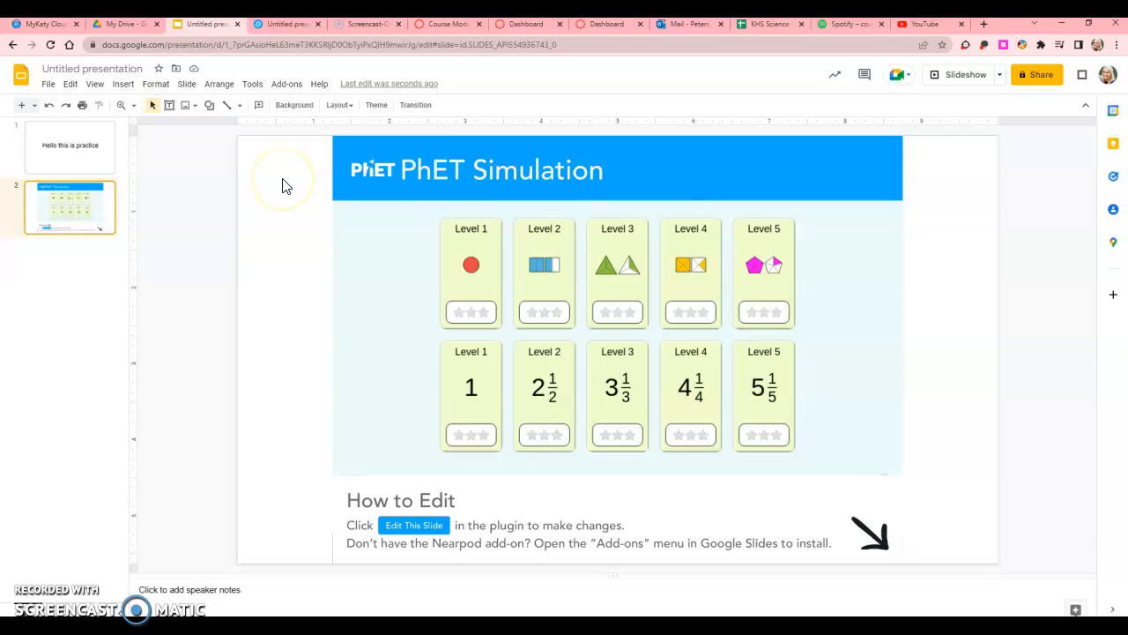
{"action": "left_click", "coordinate": [84, 163]}
{"action": "key", "text": "Down"}
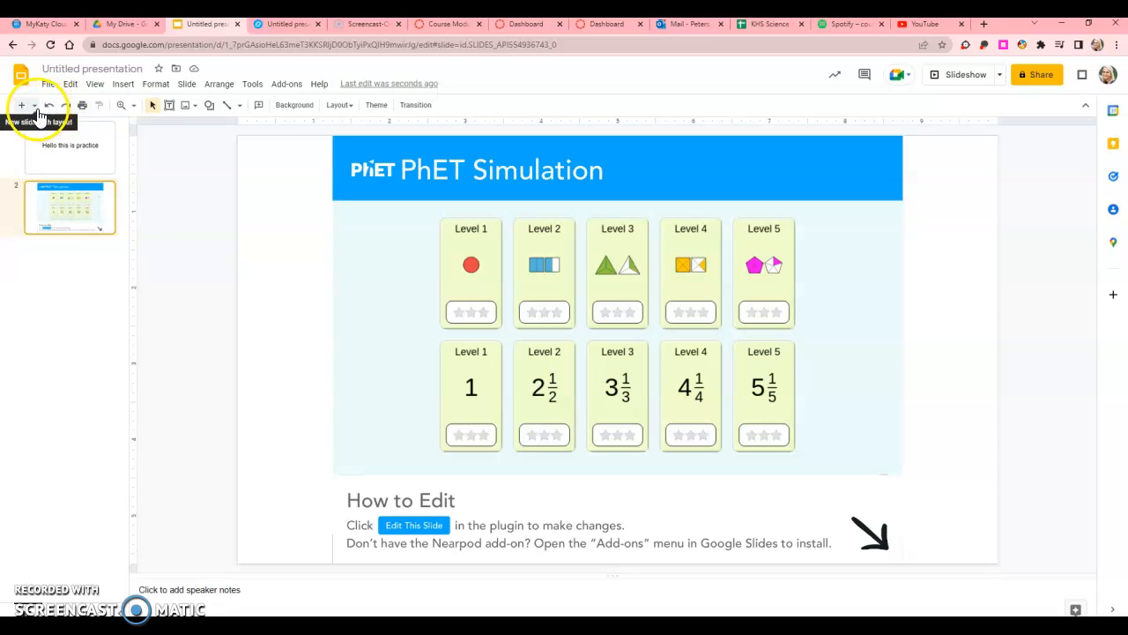
{"action": "left_click", "coordinate": [269, 27]}
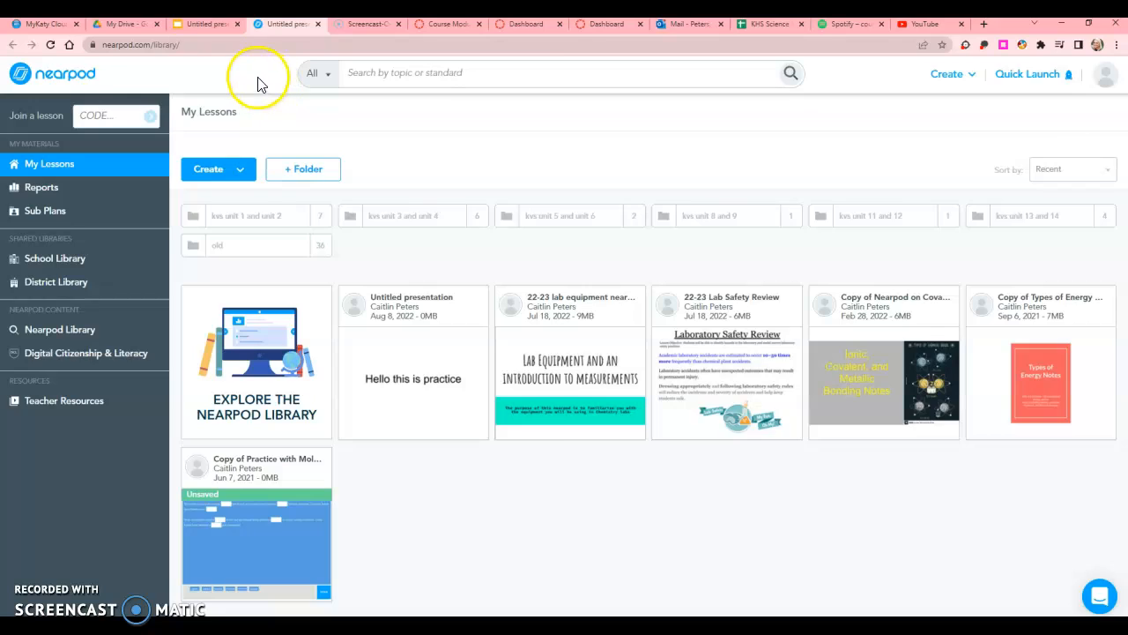
Return to Google Slides and add a third slide with the Caption layout containing the text "Something else"
{"action": "left_click", "coordinate": [199, 25]}
{"action": "left_click", "coordinate": [34, 105]}
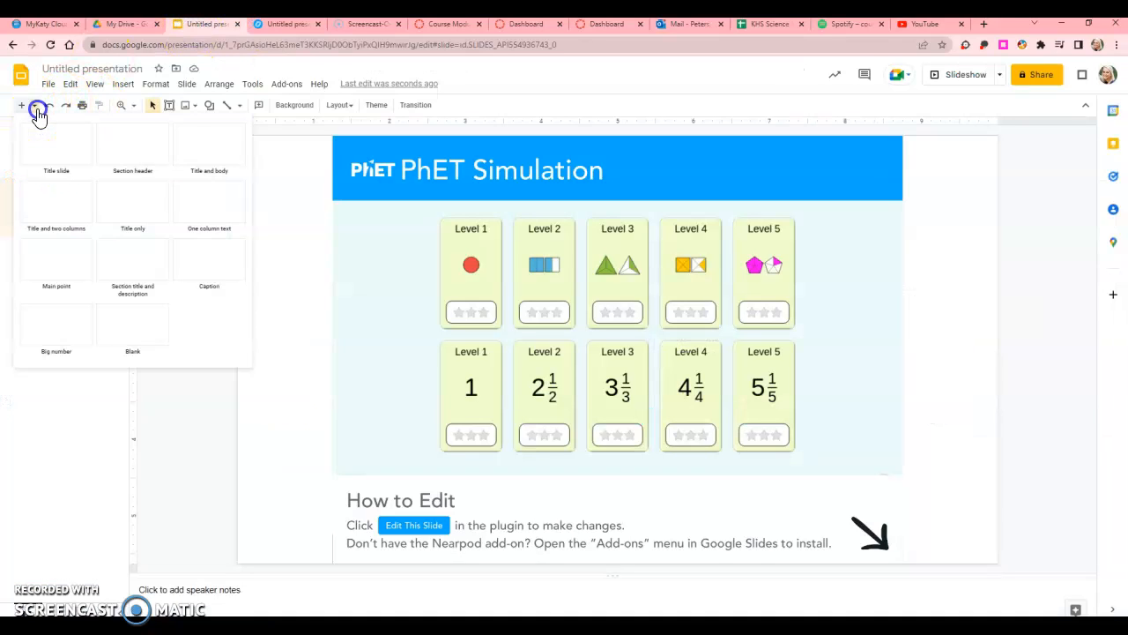
{"action": "left_click", "coordinate": [183, 255]}
{"action": "left_click", "coordinate": [413, 534]}
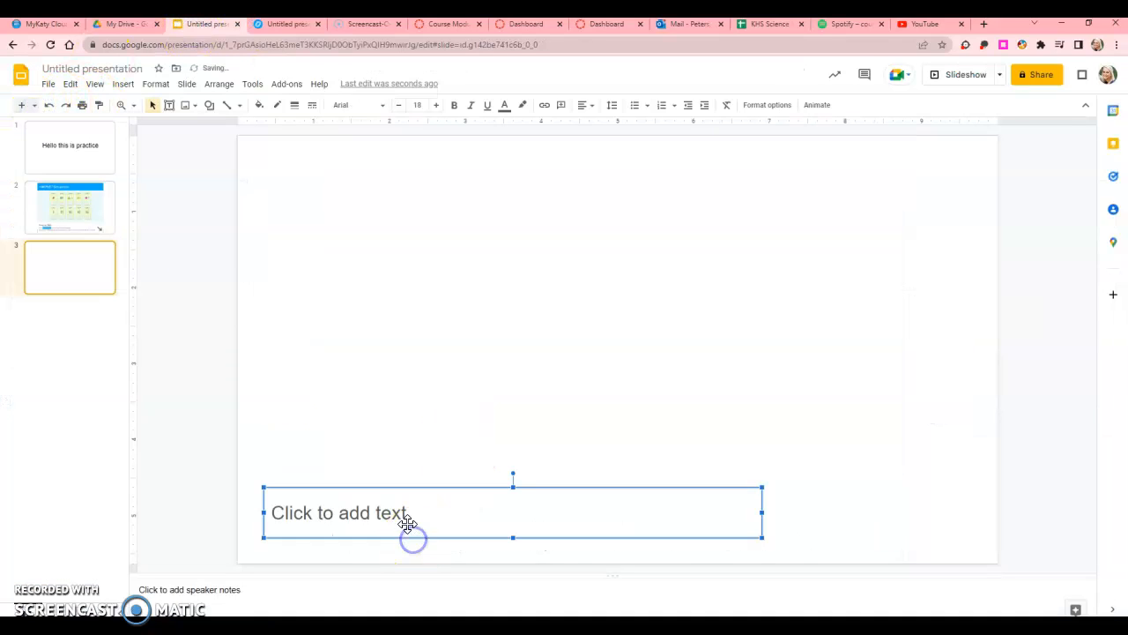
{"action": "left_click", "coordinate": [408, 526]}
{"action": "type", "text": "something else"}
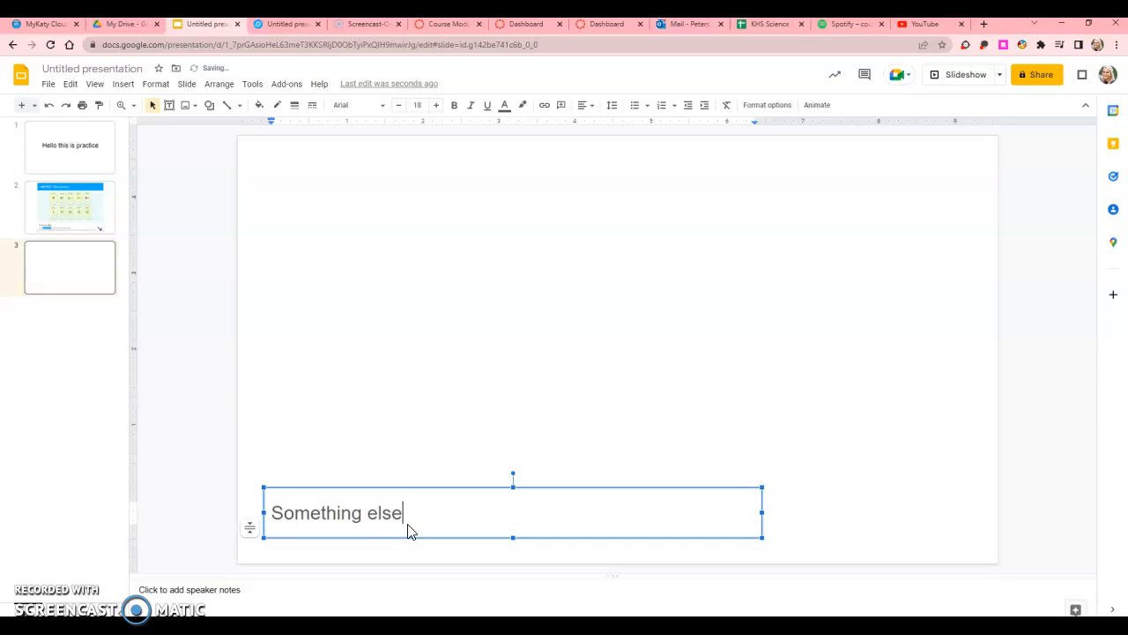
{"action": "left_click", "coordinate": [356, 383]}
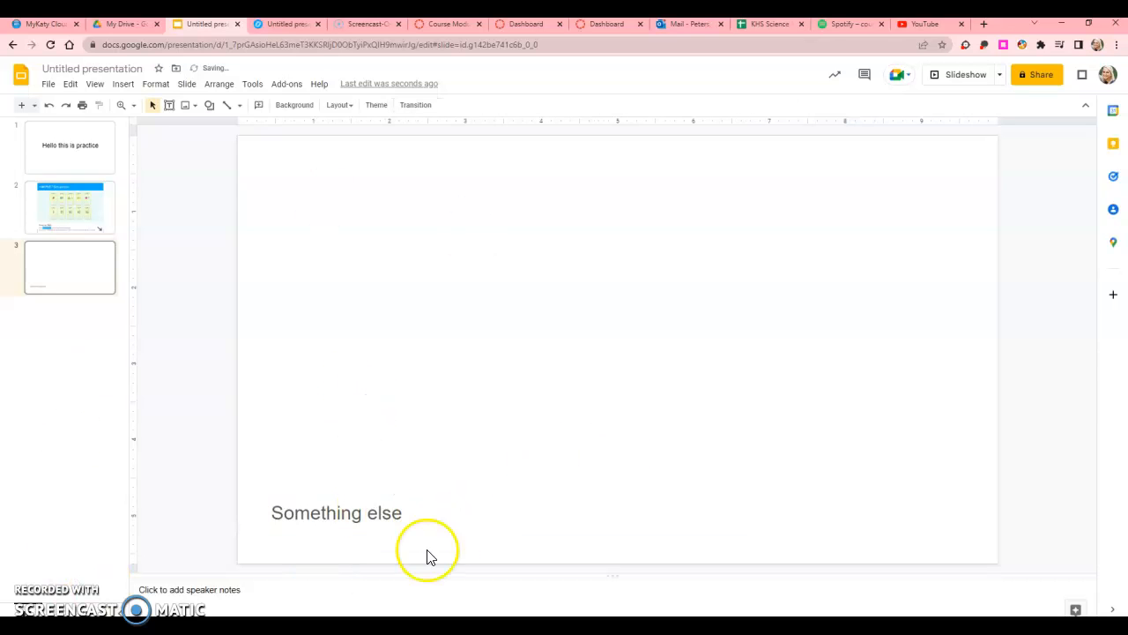
Check the saved lesson in Nearpod, return to Google Slides, and reopen the Nearpod add-on to edit this lesson
{"action": "left_click", "coordinate": [266, 23]}
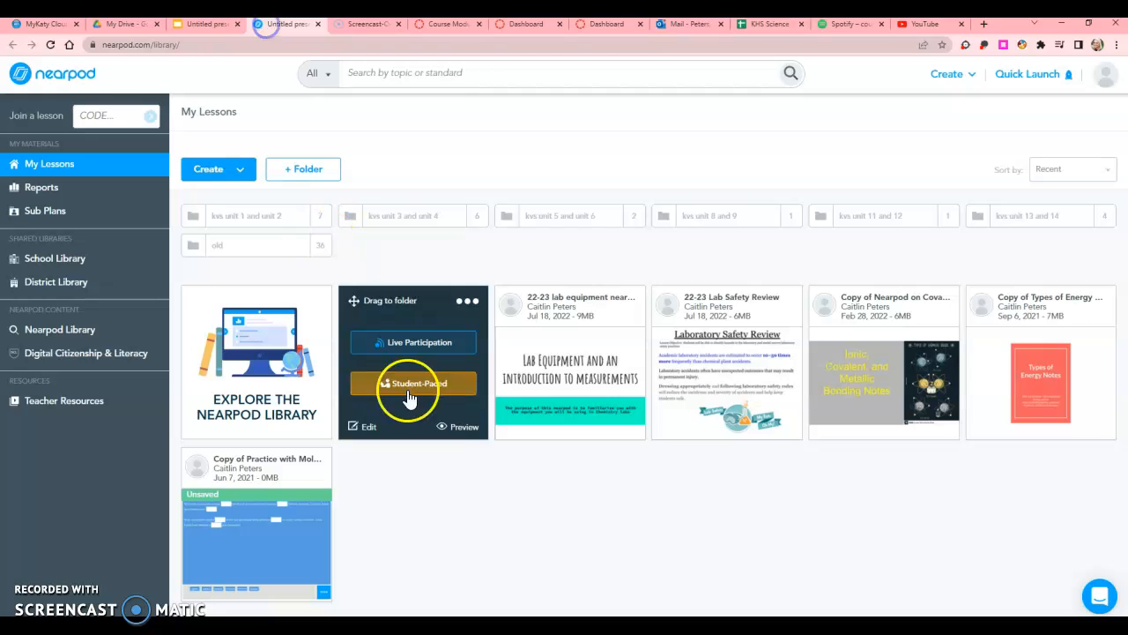
{"action": "left_click", "coordinate": [195, 24]}
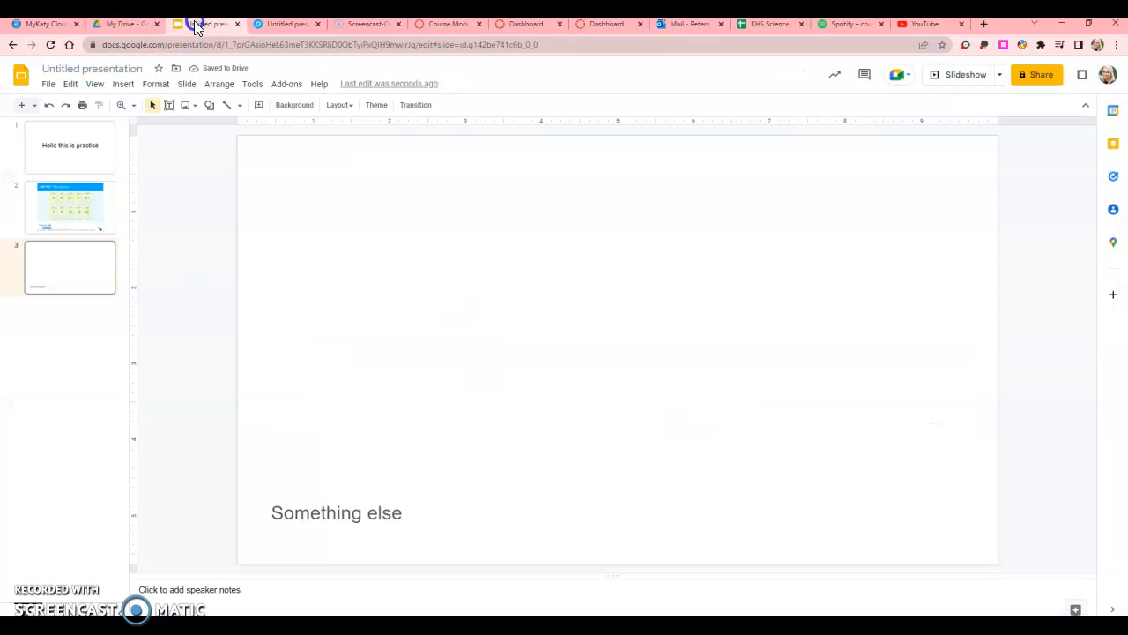
{"action": "left_click", "coordinate": [284, 86]}
{"action": "mouse_move", "coordinate": [298, 155]}
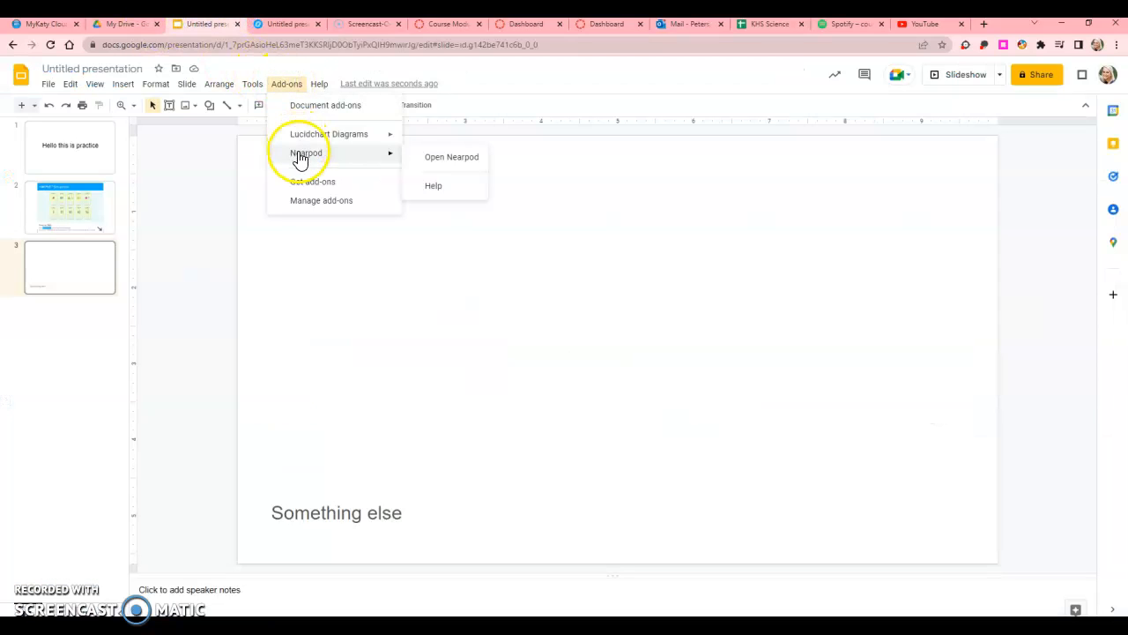
{"action": "left_click", "coordinate": [450, 159]}
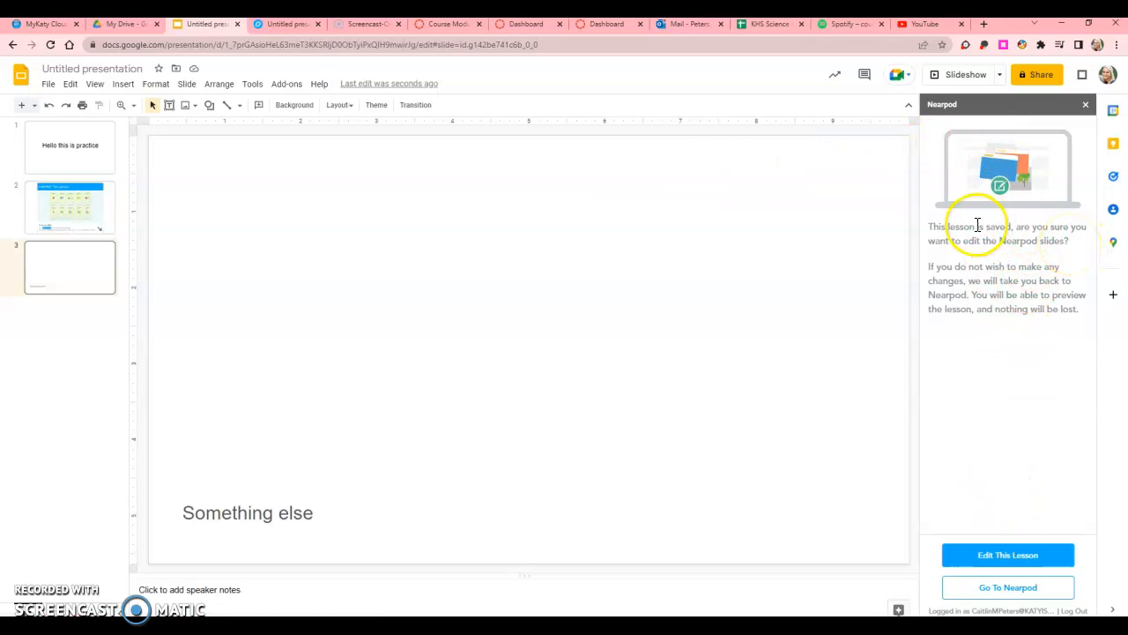
{"action": "left_click", "coordinate": [976, 555]}
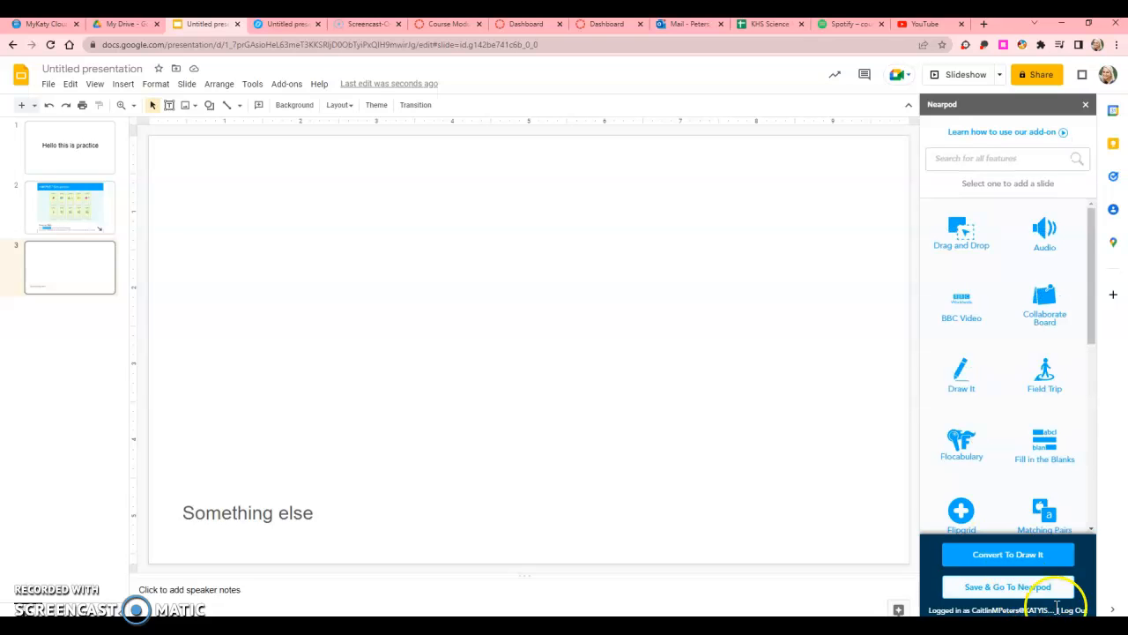
Save the updated presentation to Nearpod, close the older Nearpod page, and check the lesson in My Lessons against the slides
{"action": "left_click", "coordinate": [1018, 587]}
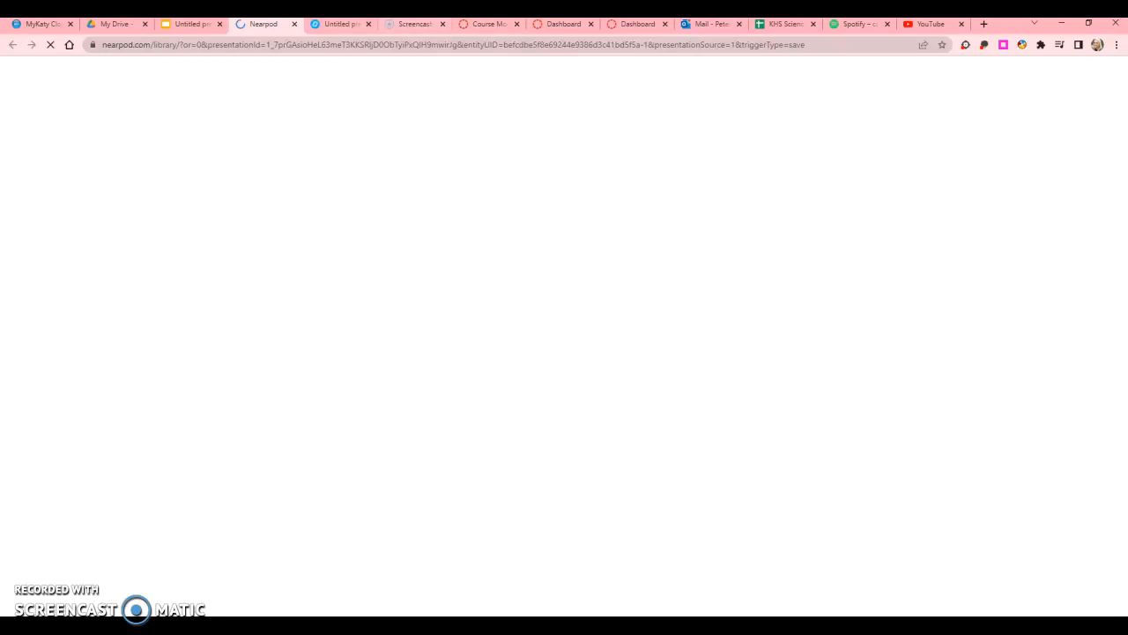
{"action": "left_click", "coordinate": [365, 26]}
{"action": "left_click", "coordinate": [265, 24]}
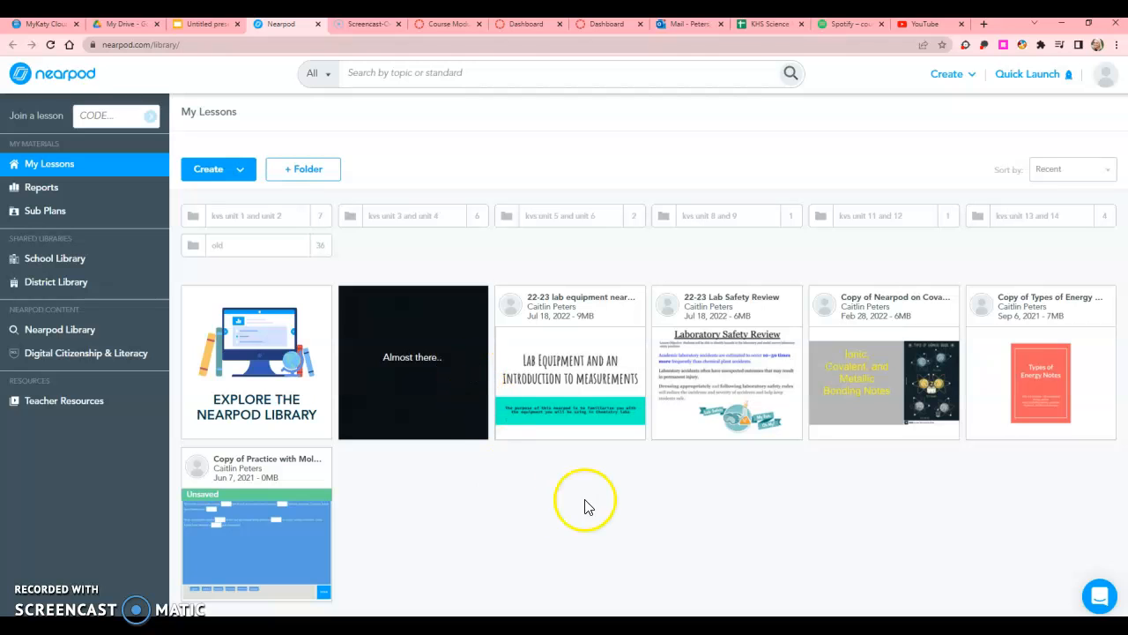
{"action": "left_click", "coordinate": [218, 31]}
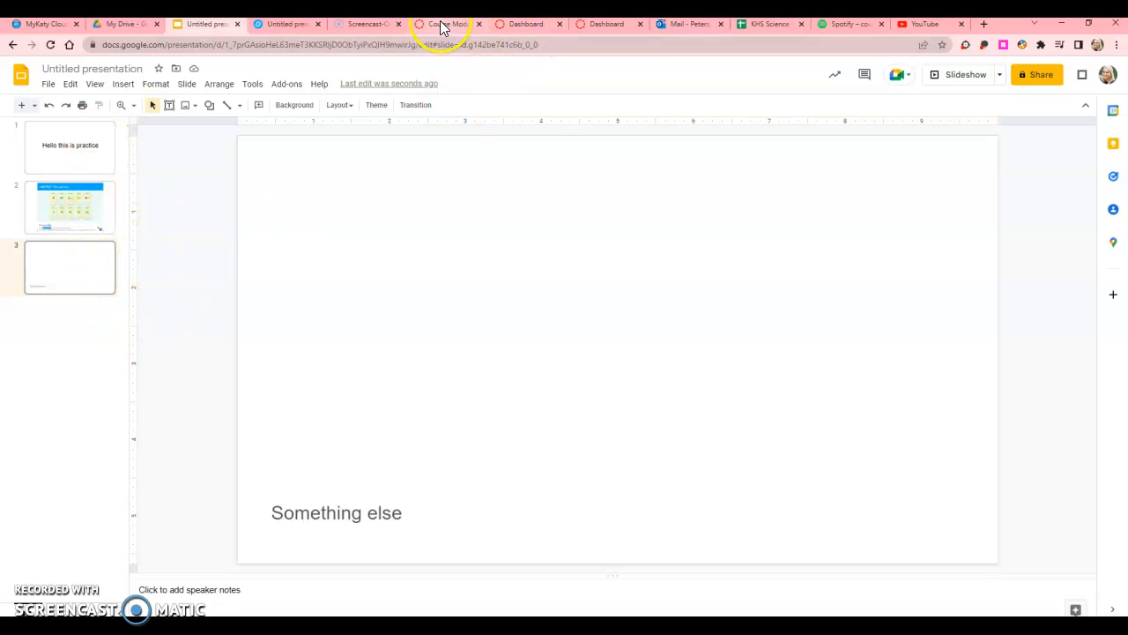
{"action": "left_click", "coordinate": [282, 27]}
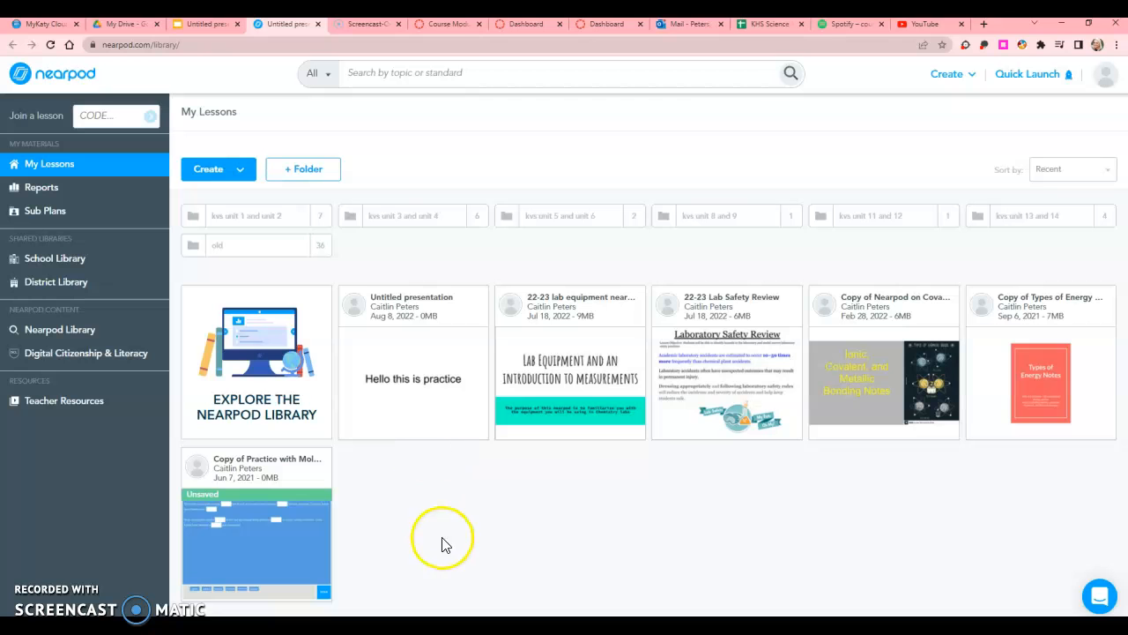
Switch to the Canvas course's Modules page and find the "*Updated Fall 2022* Google Slide Nearpods" module
{"action": "left_click", "coordinate": [448, 27]}
{"action": "scroll", "coordinate": [969, 316], "scroll_direction": "up", "scroll_amount": 1}
{"action": "scroll", "coordinate": [969, 316], "scroll_direction": "up", "scroll_amount": 4}
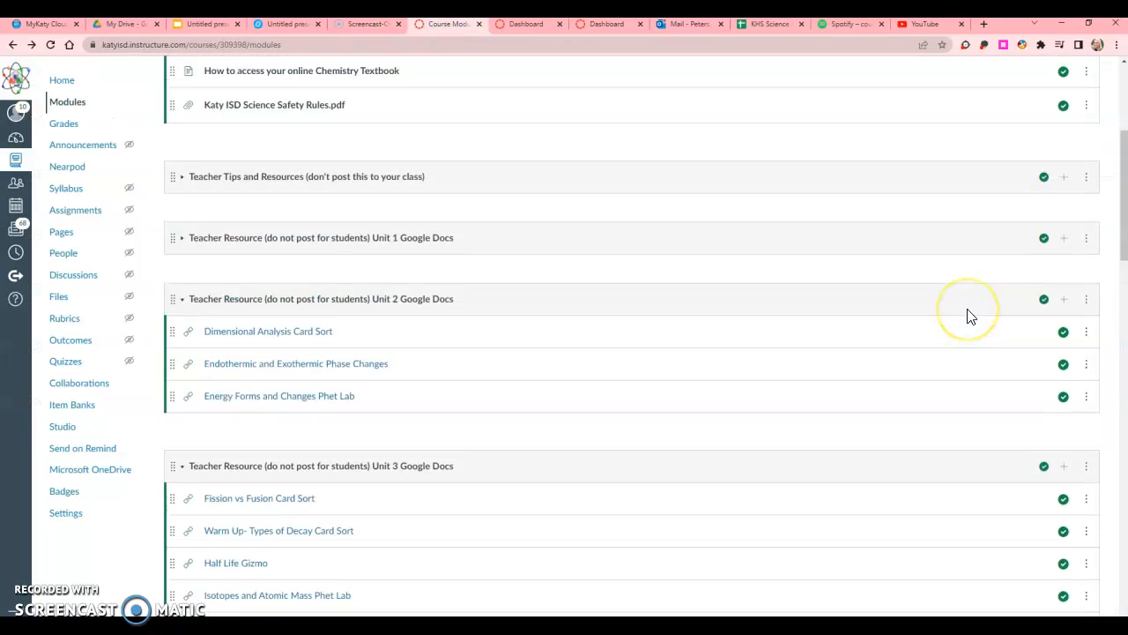
{"action": "scroll", "coordinate": [969, 316], "scroll_direction": "down", "scroll_amount": 1}
{"action": "scroll", "coordinate": [970, 316], "scroll_direction": "up", "scroll_amount": 3}
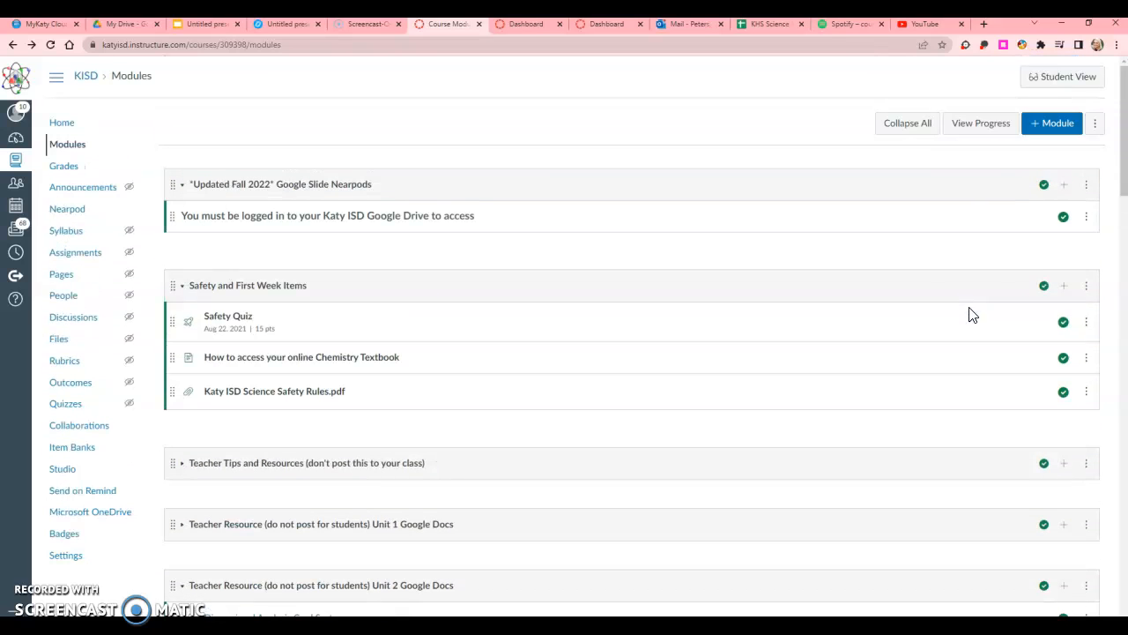
Add a newly created assignment named "Nearpod Practice" to the "*Updated Fall 2022* Google Slide Nearpods" module
{"action": "left_click", "coordinate": [1065, 186]}
{"action": "left_click", "coordinate": [494, 246]}
{"action": "left_click", "coordinate": [486, 261]}
{"action": "left_click", "coordinate": [392, 284]}
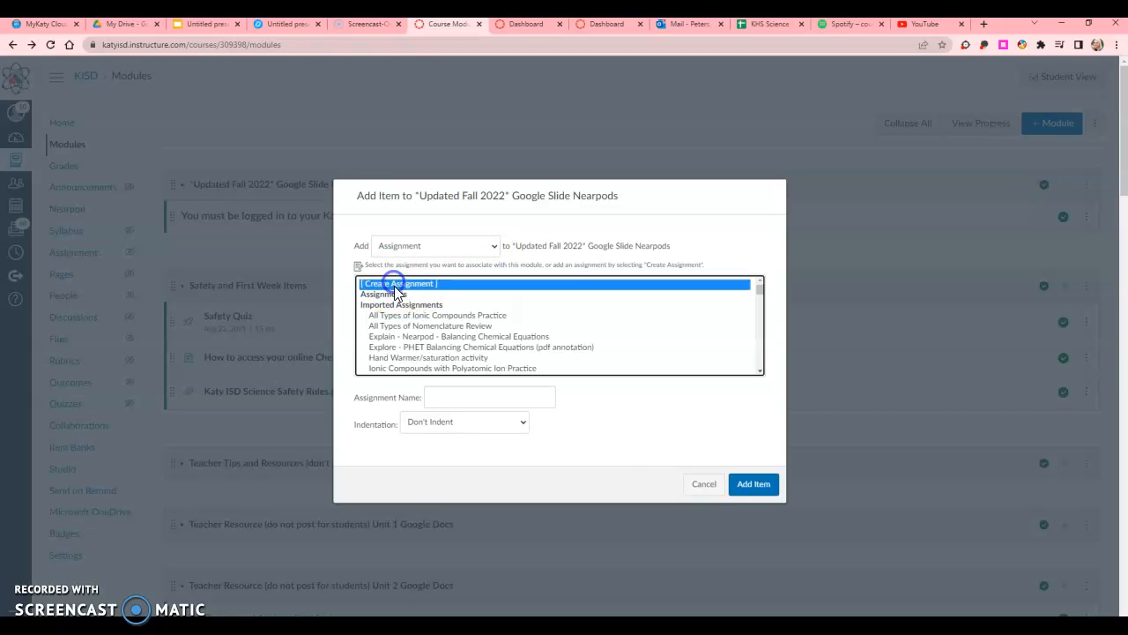
{"action": "left_click", "coordinate": [462, 398]}
{"action": "type", "text": "Nearpo"}
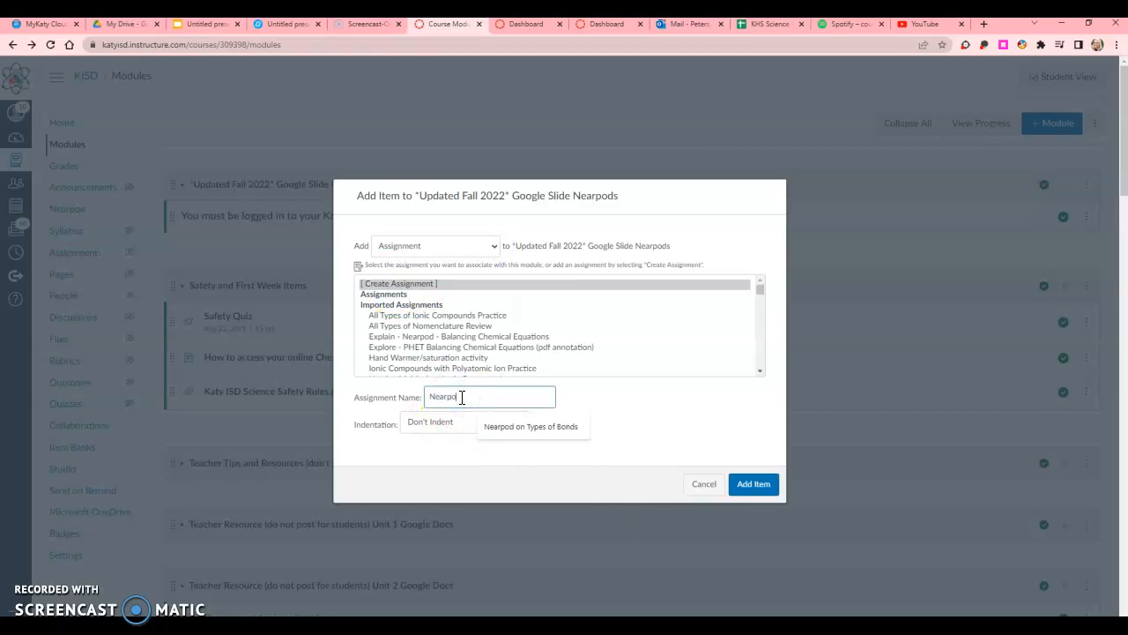
{"action": "type", "text": "d Practice"}
{"action": "left_click", "coordinate": [754, 486]}
Open the Nearpod Practice assignment for editing and set its submission type to External Tool
{"action": "left_click", "coordinate": [253, 257]}
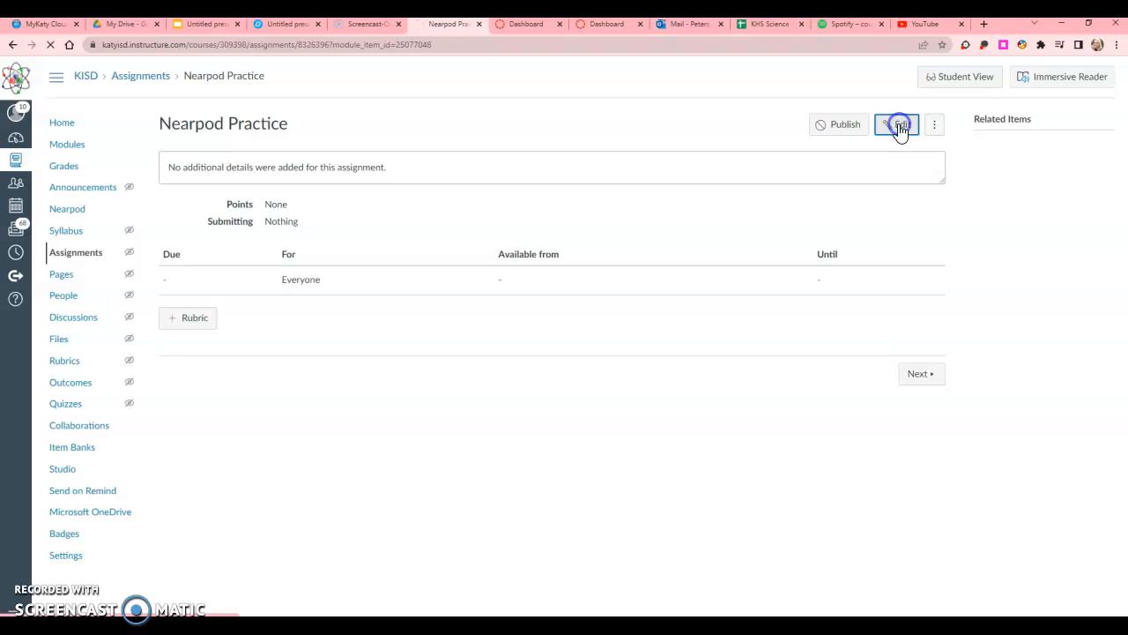
{"action": "left_click", "coordinate": [900, 128]}
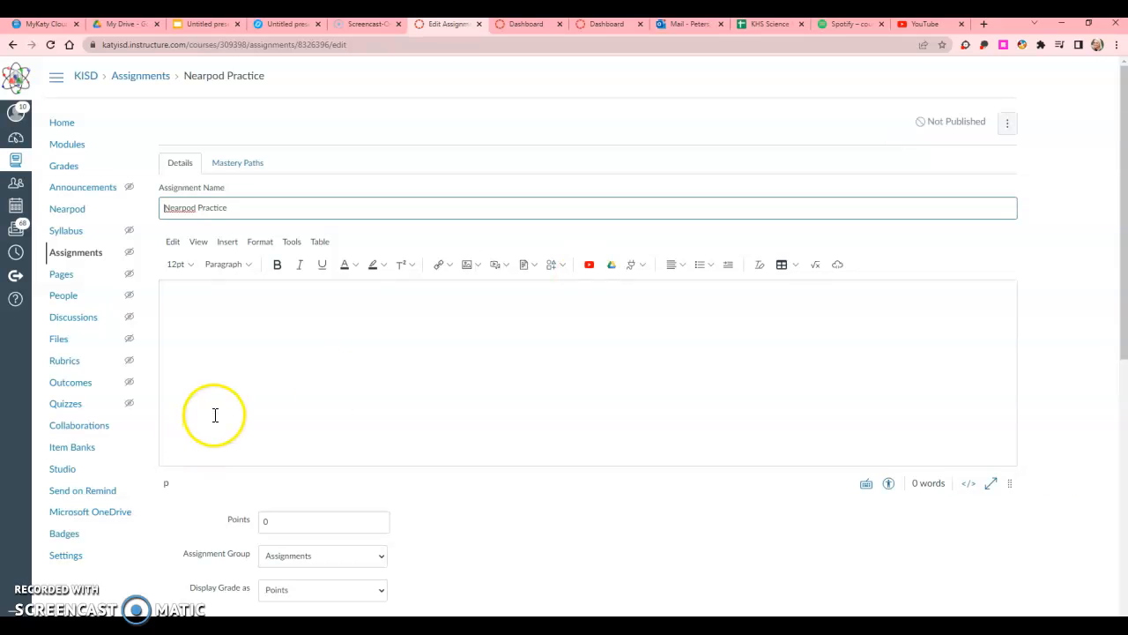
{"action": "scroll", "coordinate": [238, 405], "scroll_direction": "down", "scroll_amount": 1}
{"action": "left_click", "coordinate": [335, 234]}
{"action": "scroll", "coordinate": [385, 319], "scroll_direction": "down", "scroll_amount": 2}
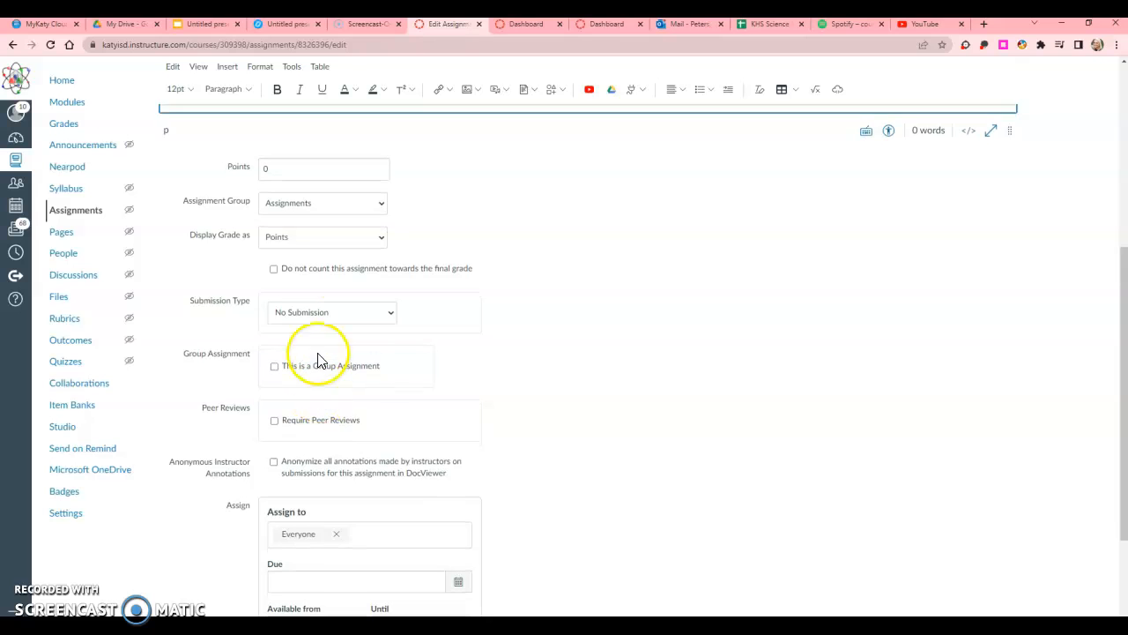
{"action": "left_click", "coordinate": [304, 314]}
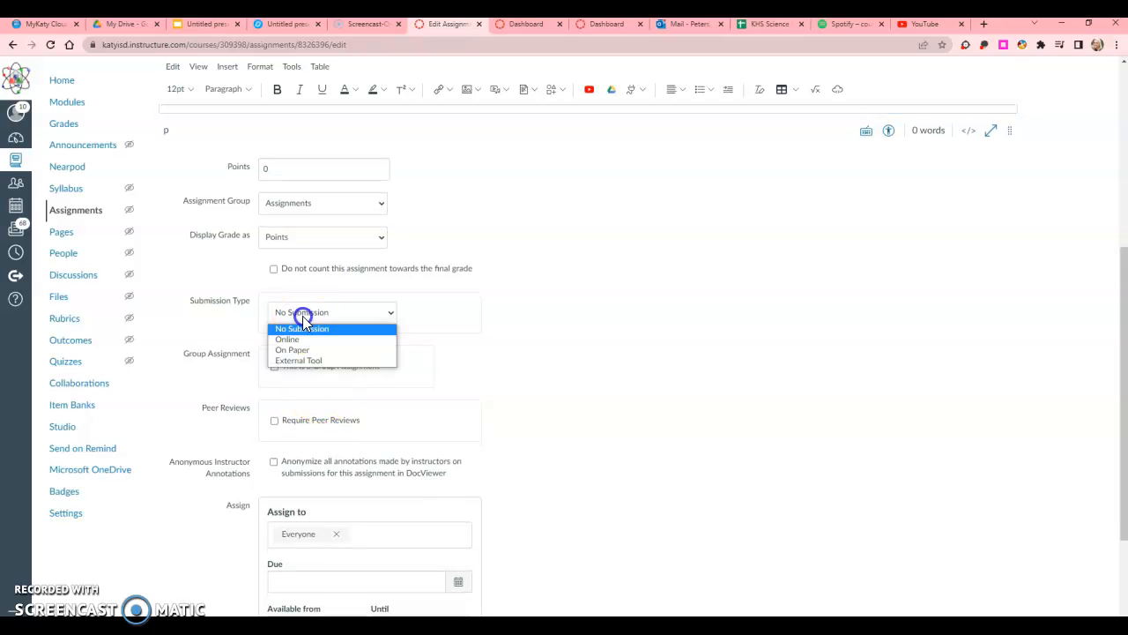
{"action": "left_click", "coordinate": [306, 361]}
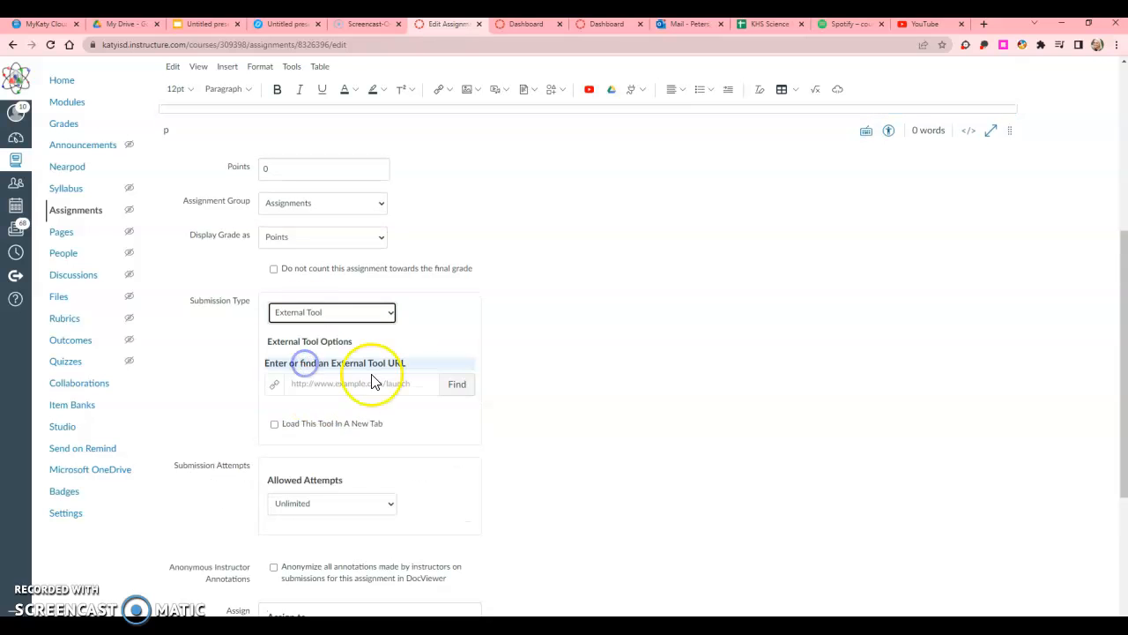
Find Nearpod among the available external tools and choose it for the assignment's submission
{"action": "left_click", "coordinate": [451, 384]}
{"action": "left_click_drag", "start_coordinate": [673, 457], "coordinate": [888, 491]}
{"action": "left_click_drag", "start_coordinate": [851, 316], "coordinate": [851, 403]}
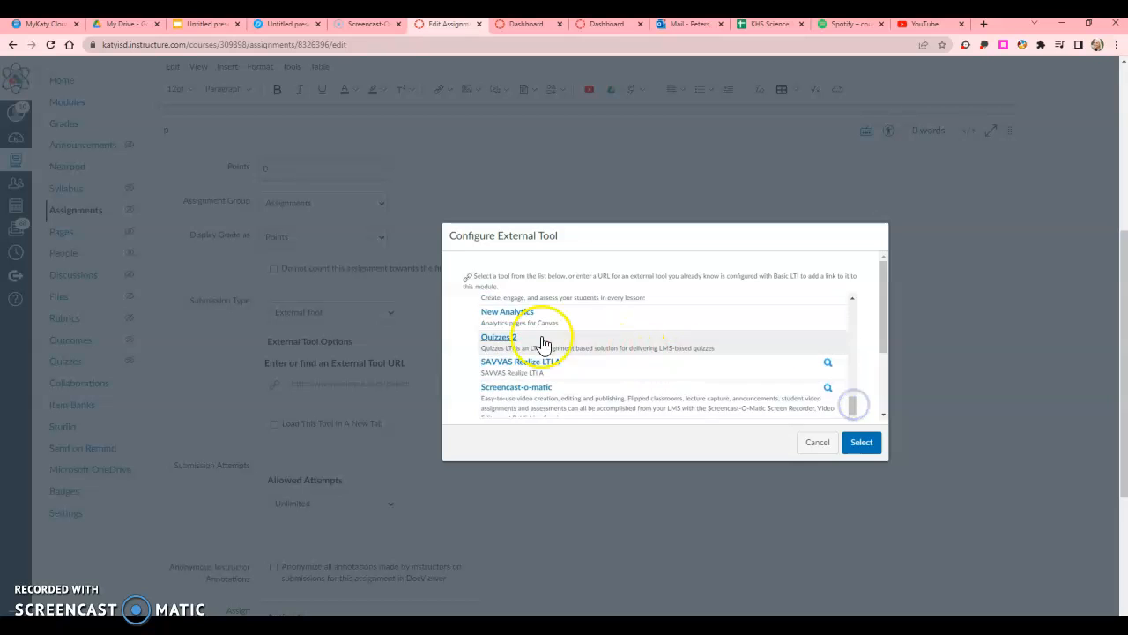
{"action": "scroll", "coordinate": [538, 343], "scroll_direction": "up", "scroll_amount": 1}
{"action": "left_click", "coordinate": [513, 349]}
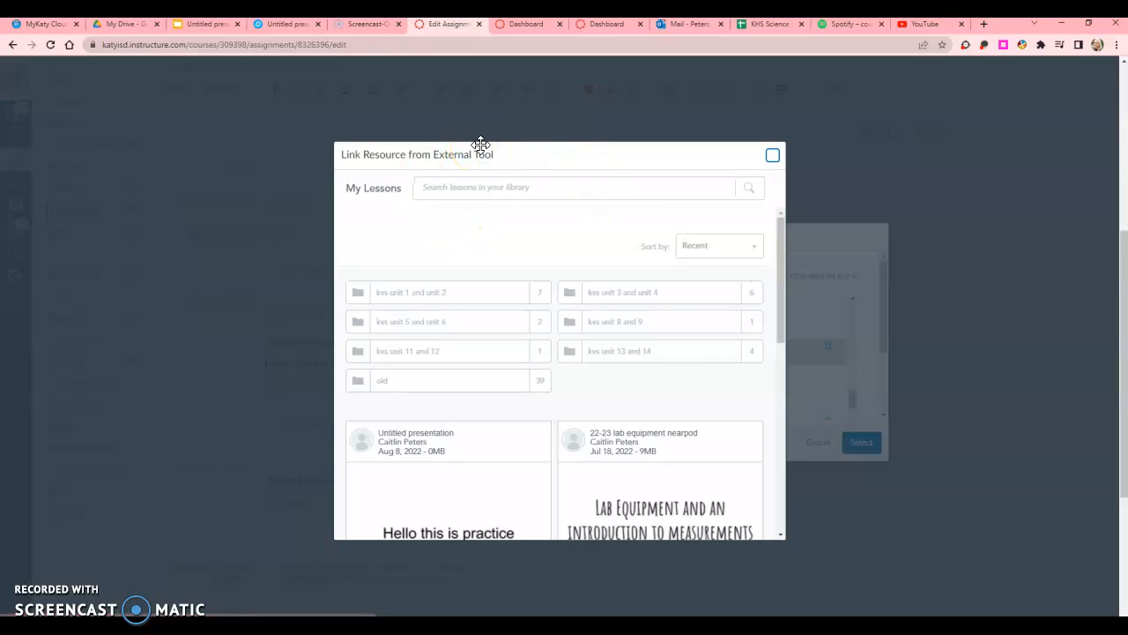
Link the "Untitled presentation" lesson as Student-Paced, confirm the external tool, and save the assignment without publishing it
{"action": "scroll", "coordinate": [622, 401], "scroll_direction": "down", "scroll_amount": 1}
{"action": "scroll", "coordinate": [622, 401], "scroll_direction": "down", "scroll_amount": 3}
{"action": "mouse_move", "coordinate": [441, 324]}
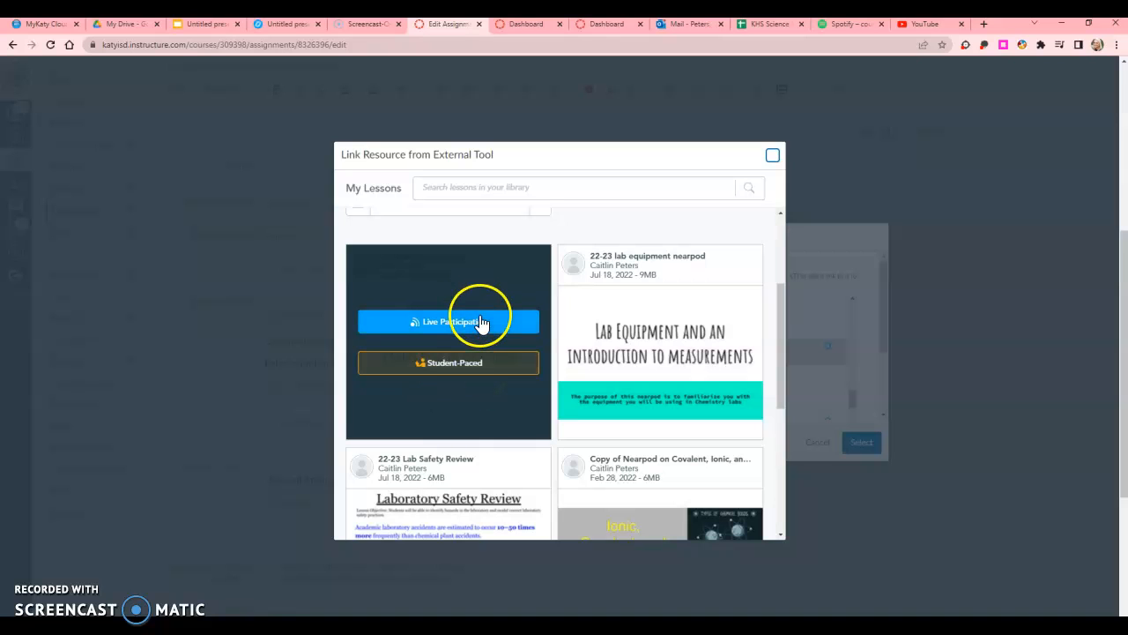
{"action": "left_click", "coordinate": [482, 363]}
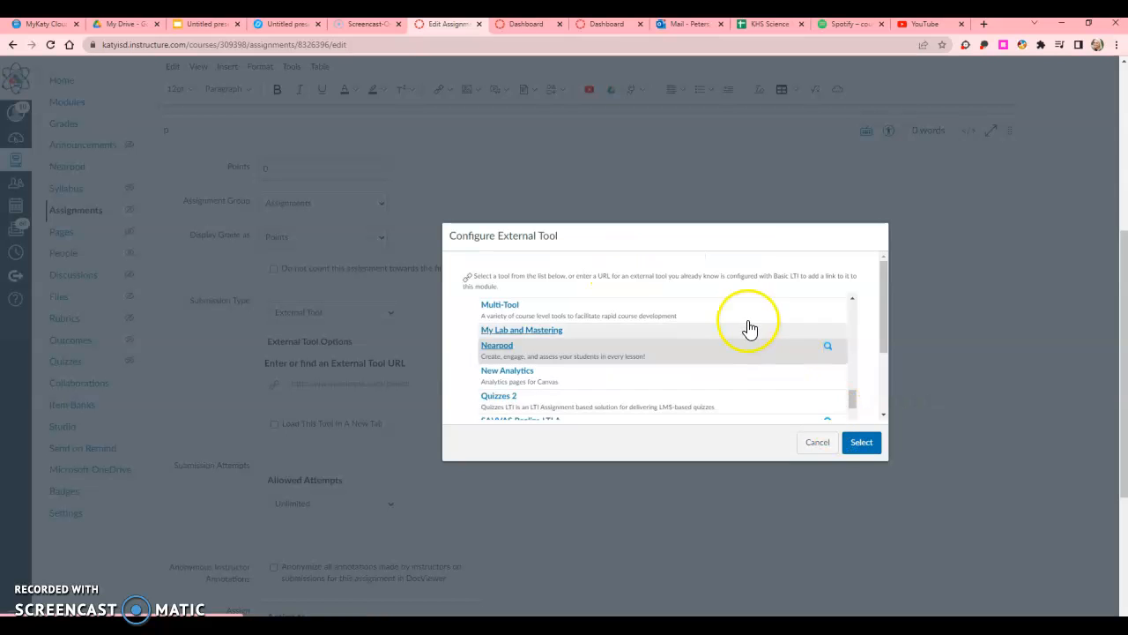
{"action": "left_click", "coordinate": [860, 443]}
{"action": "scroll", "coordinate": [855, 448], "scroll_direction": "down", "scroll_amount": 5}
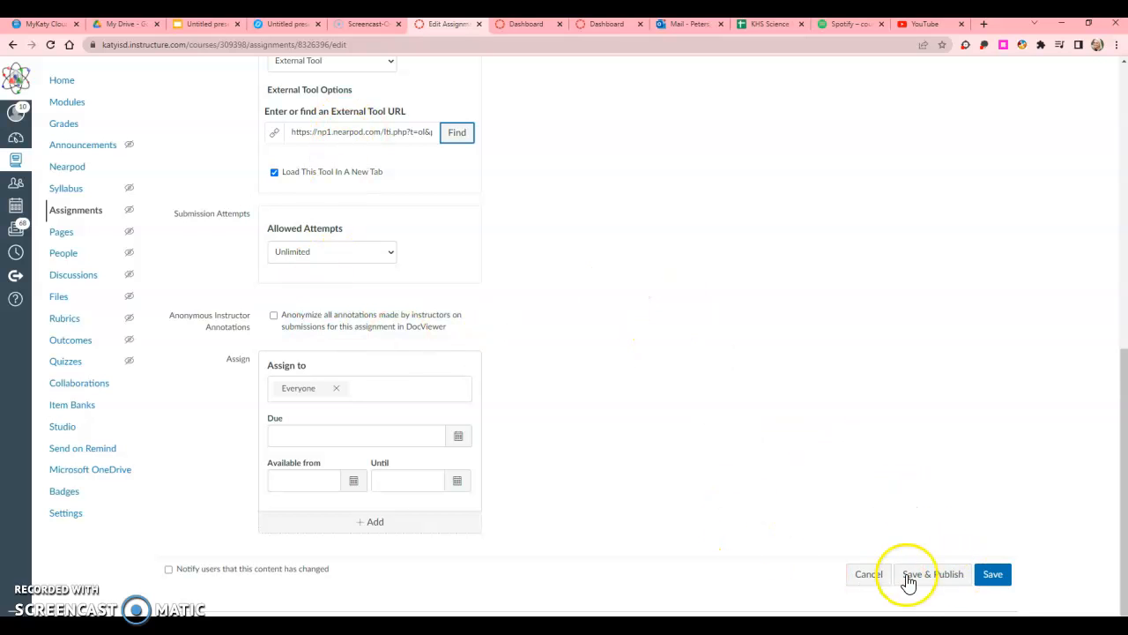
{"action": "left_click", "coordinate": [1007, 577]}
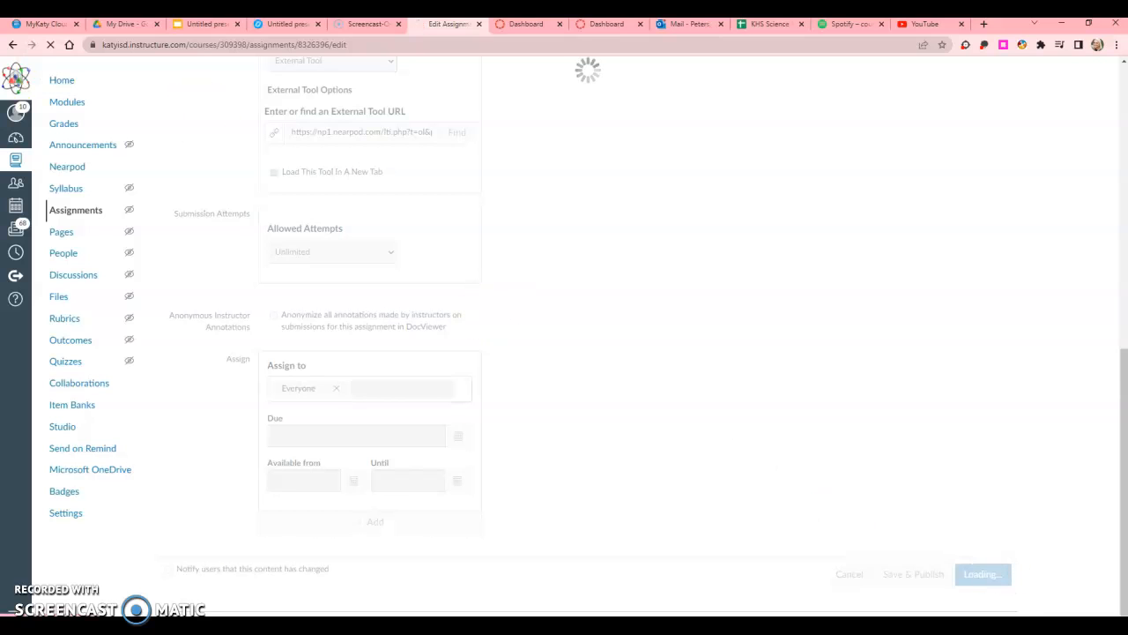